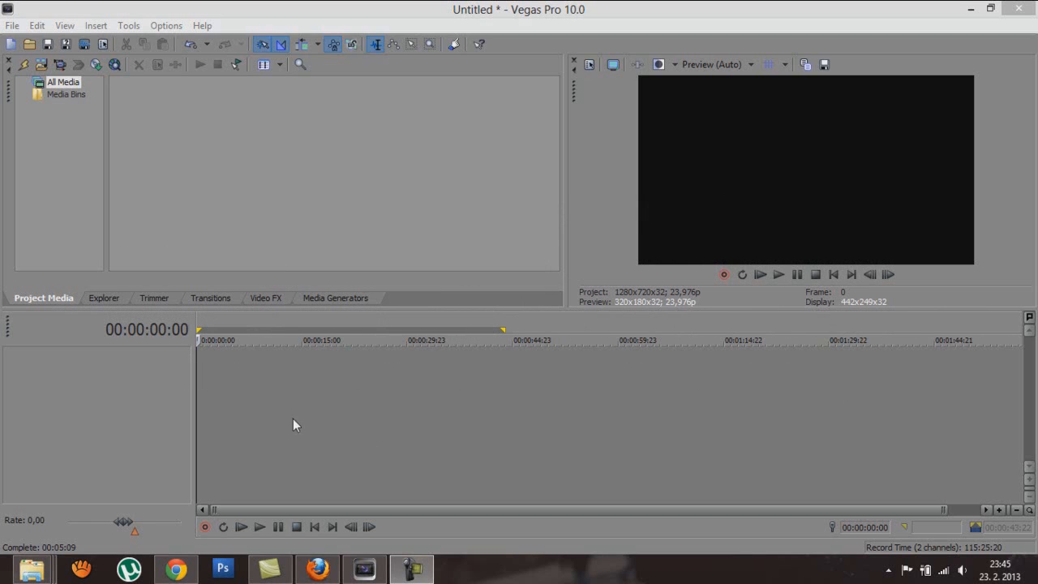
Look through the Media Generators, Video FX, Transitions, Trimmer and Explorer views, and return to the project media
mouse_move(503, 328)
left_mouse_down()
mouse_move(607, 324)
mouse_move(390, 324)
left_mouse_up()
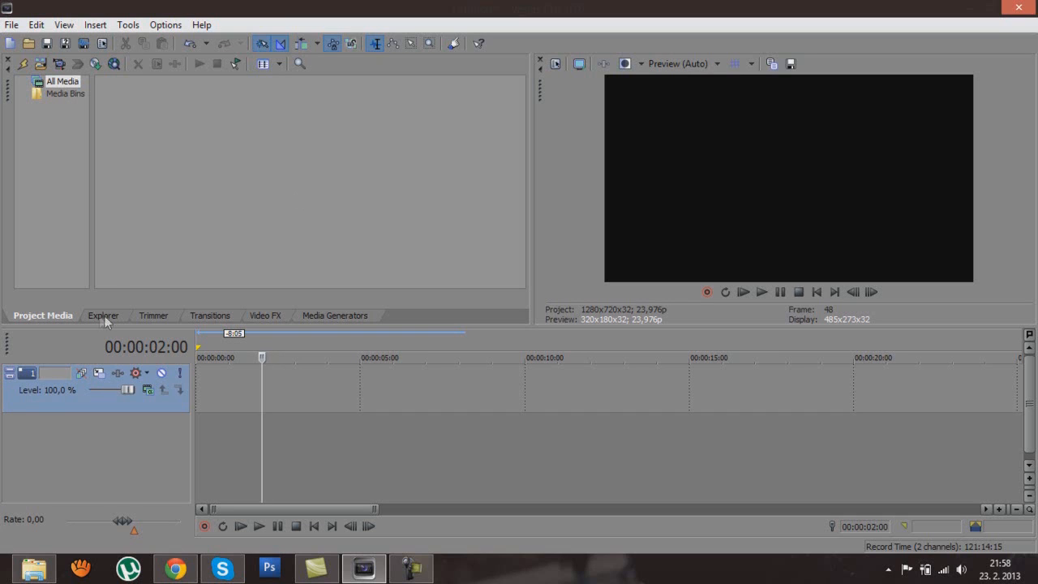
left_click(311, 316)
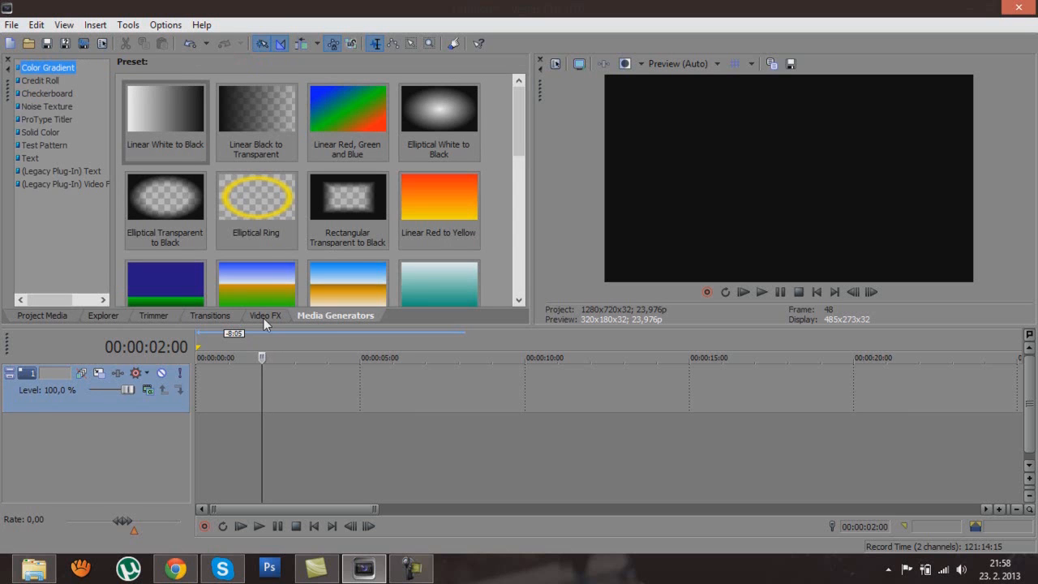
left_click(263, 318)
left_click(222, 318)
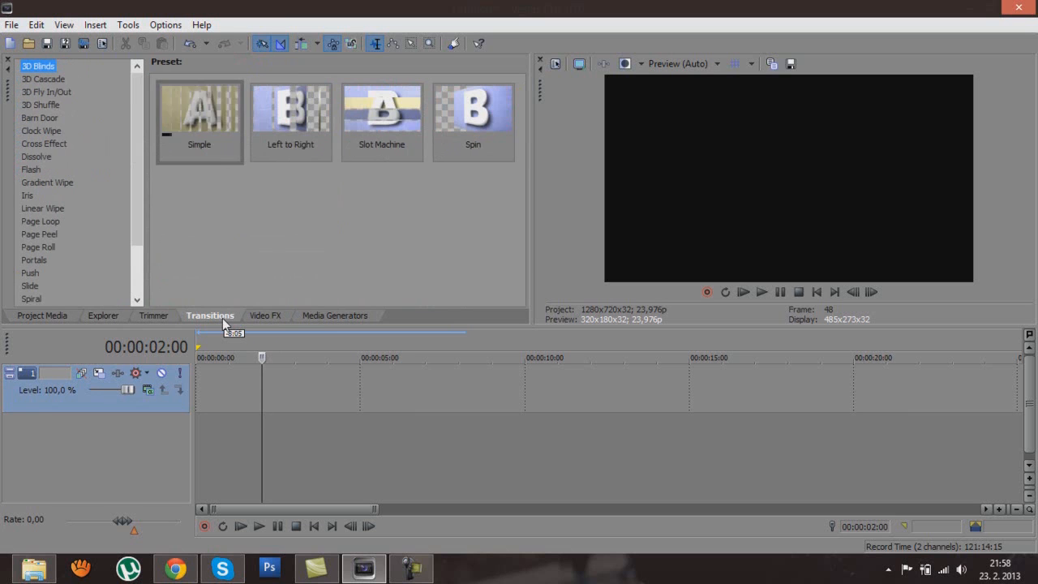
left_click_drag(139, 200, 140, 169)
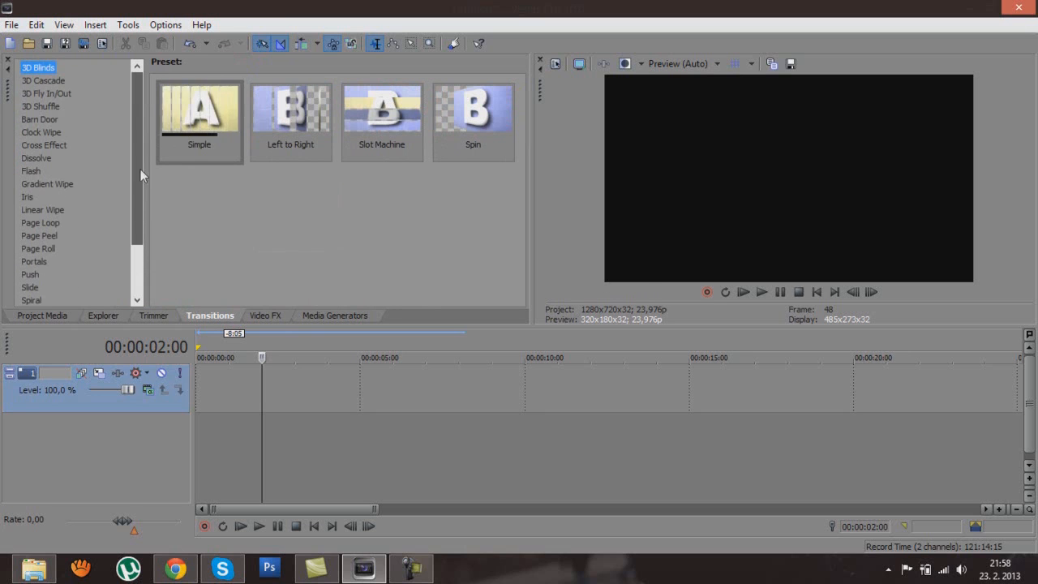
left_click(153, 317)
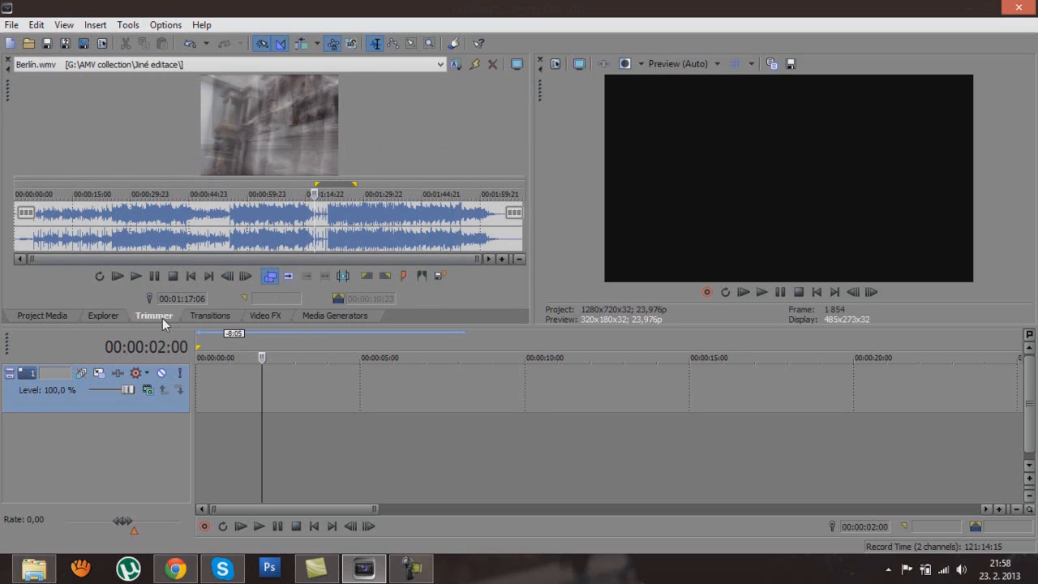
left_click(108, 321)
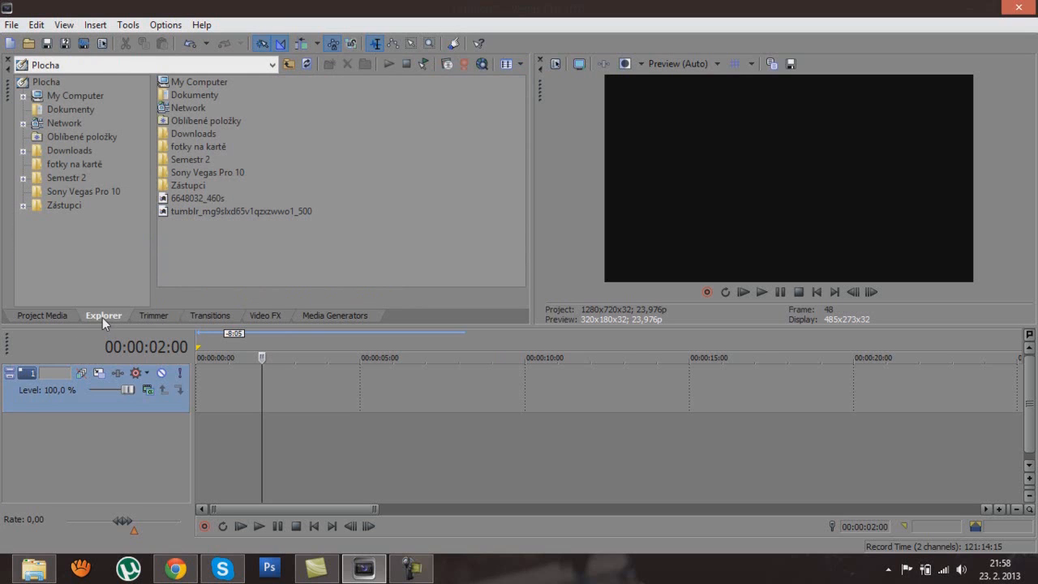
left_click(56, 320)
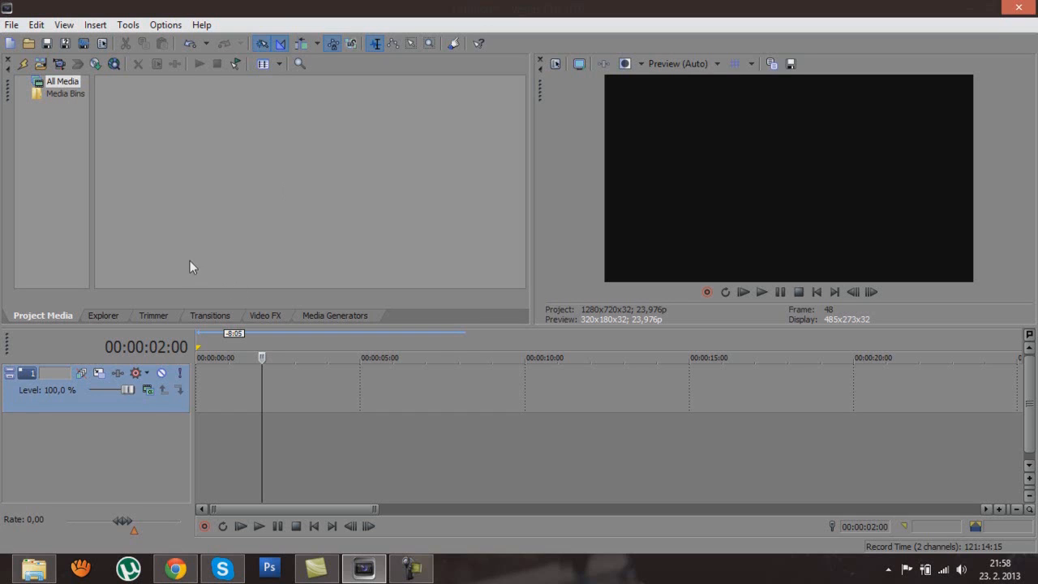
Return the timeline cursor to the start and add the Berlín video from the Jiné editace folder to the project media
left_click(198, 381)
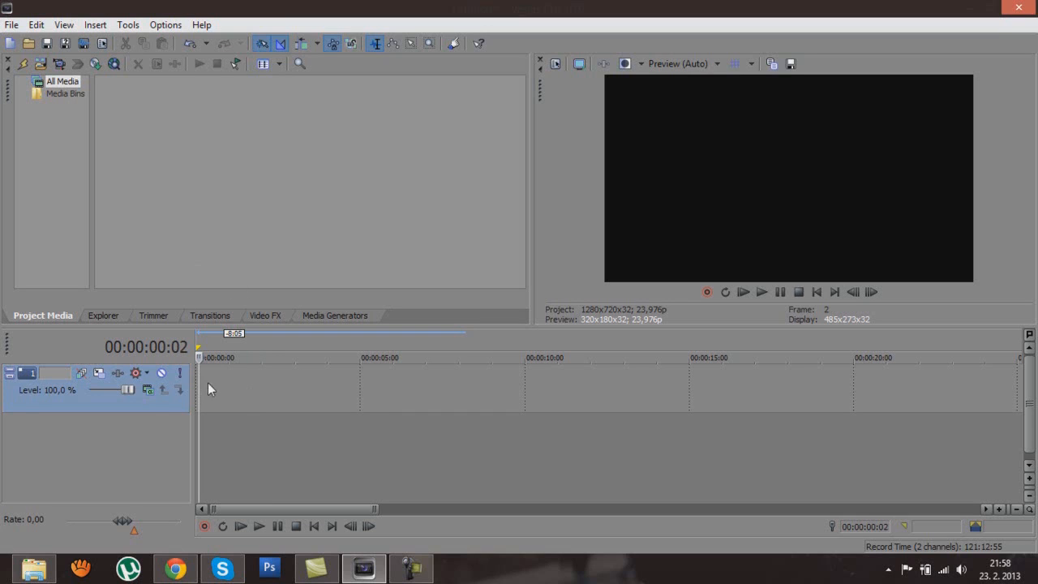
left_click_drag(198, 386, 116, 419)
left_click(22, 575)
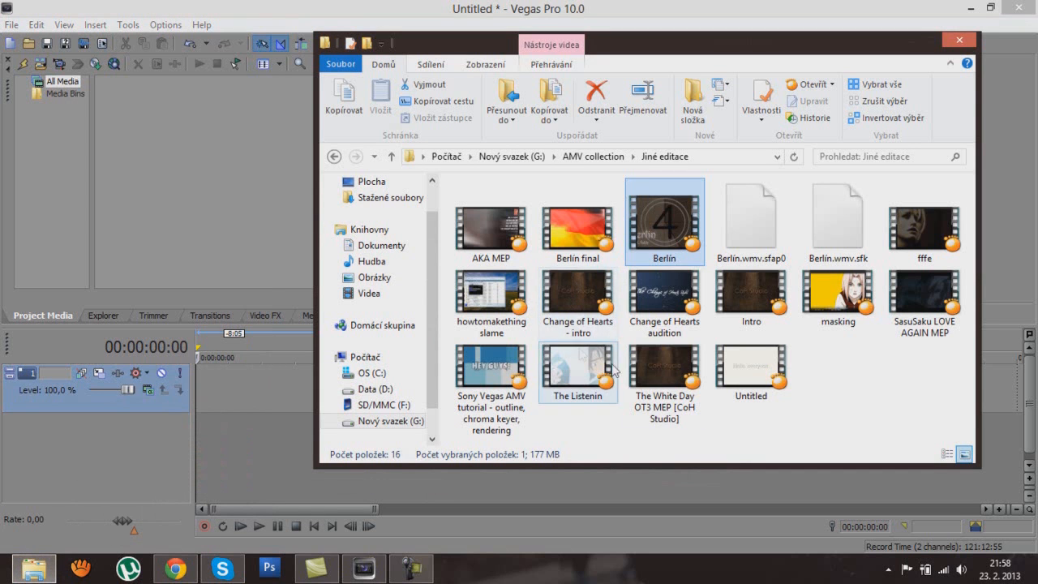
left_click_drag(663, 232, 655, 242)
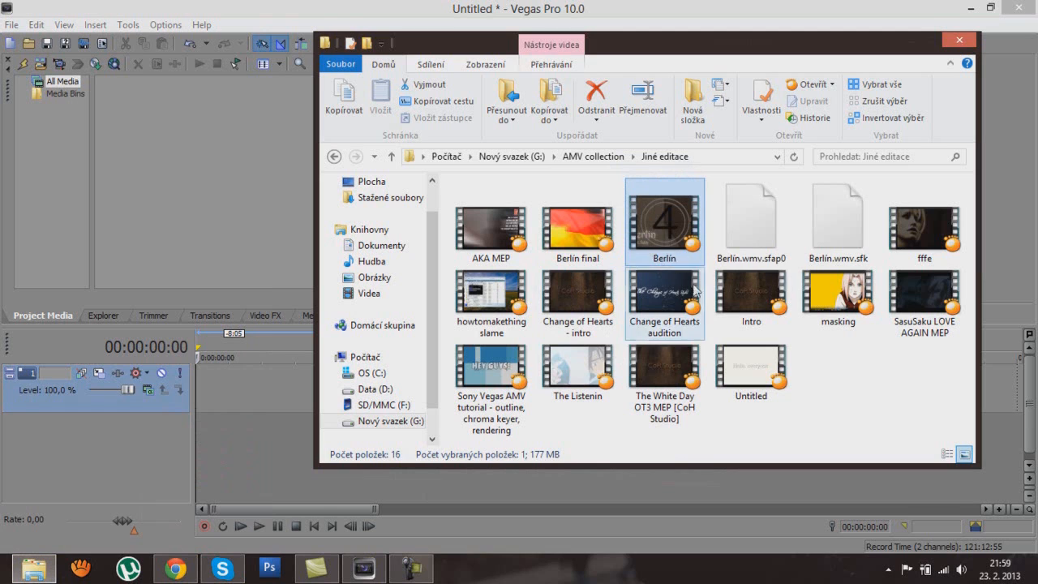
left_click(827, 374)
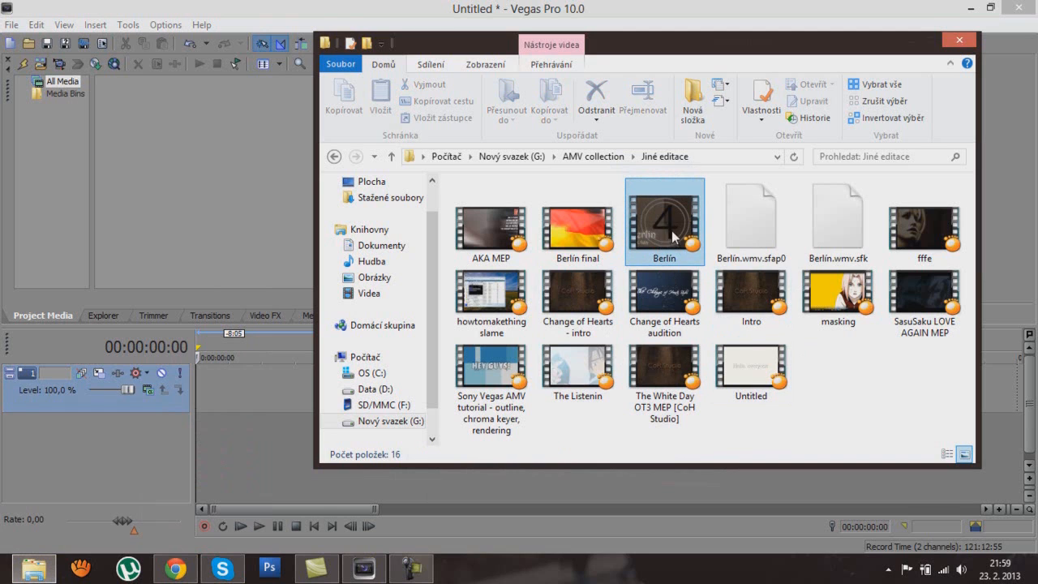
left_click_drag(652, 241, 168, 171)
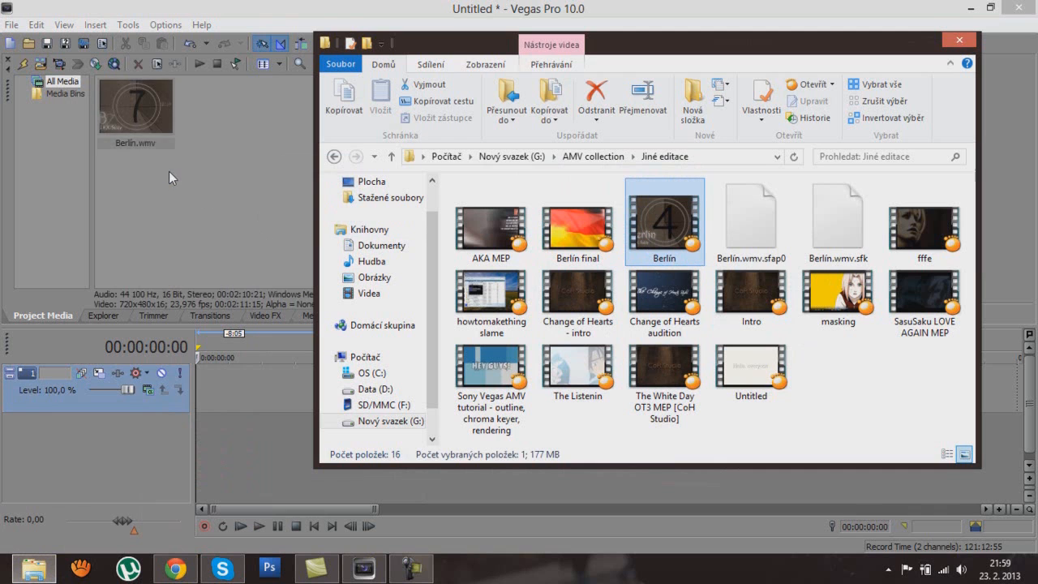
left_click(914, 39)
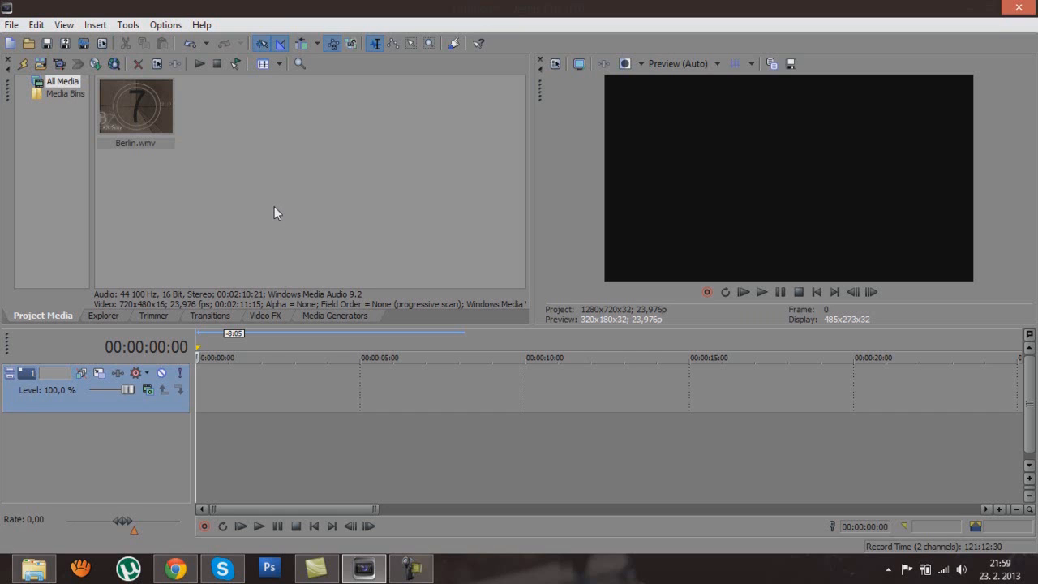
Open Berlín.wmv in the Trimmer and preview several moments of the clip
right_click(142, 115)
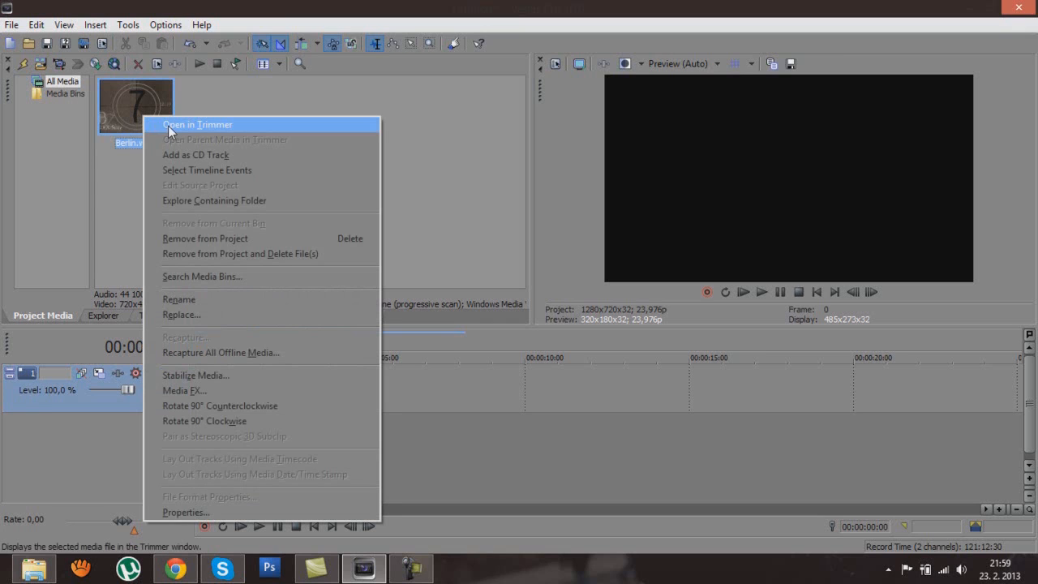
left_click(168, 125)
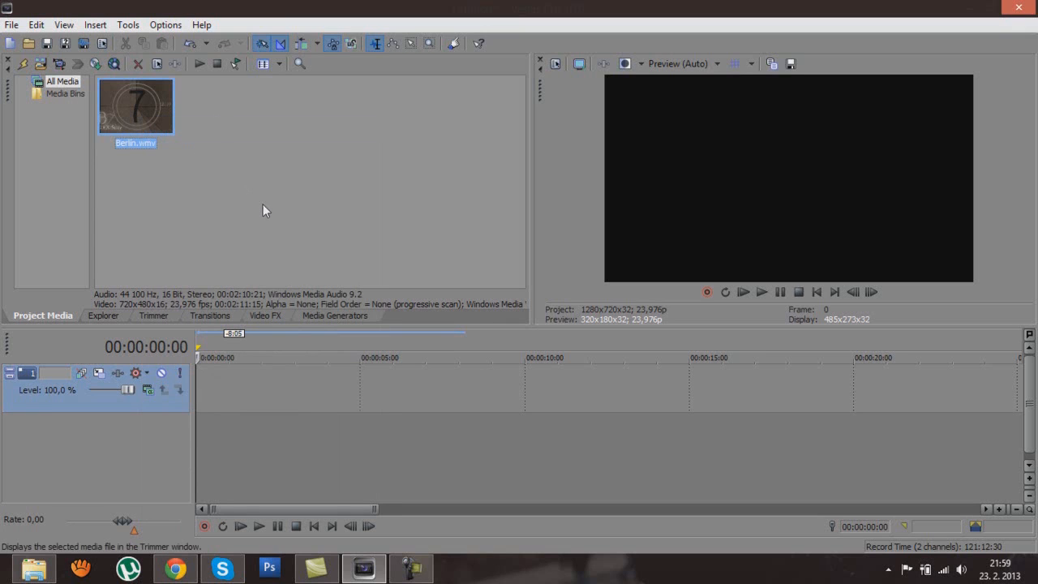
left_click(151, 317)
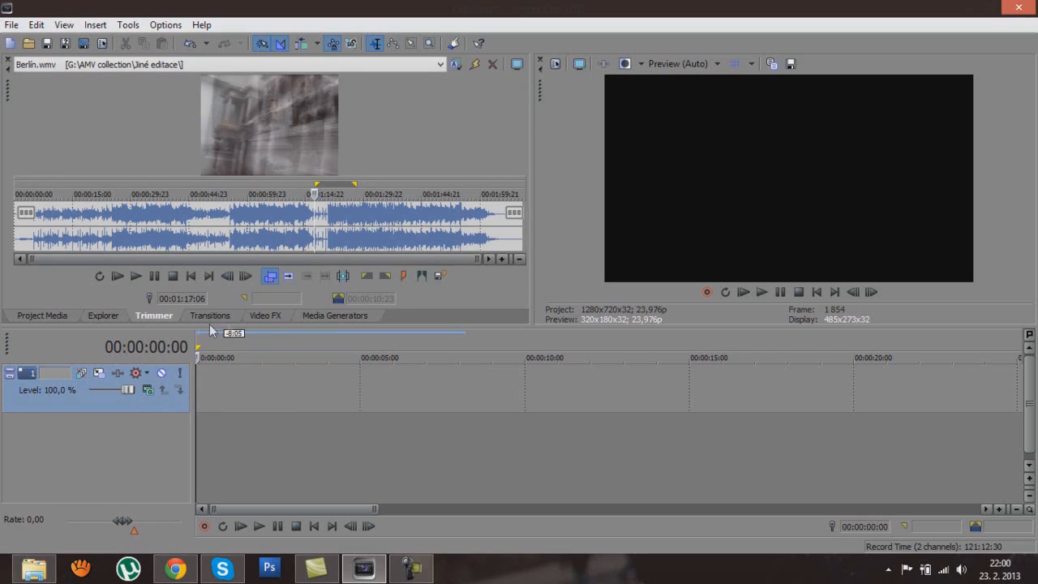
left_click(279, 220)
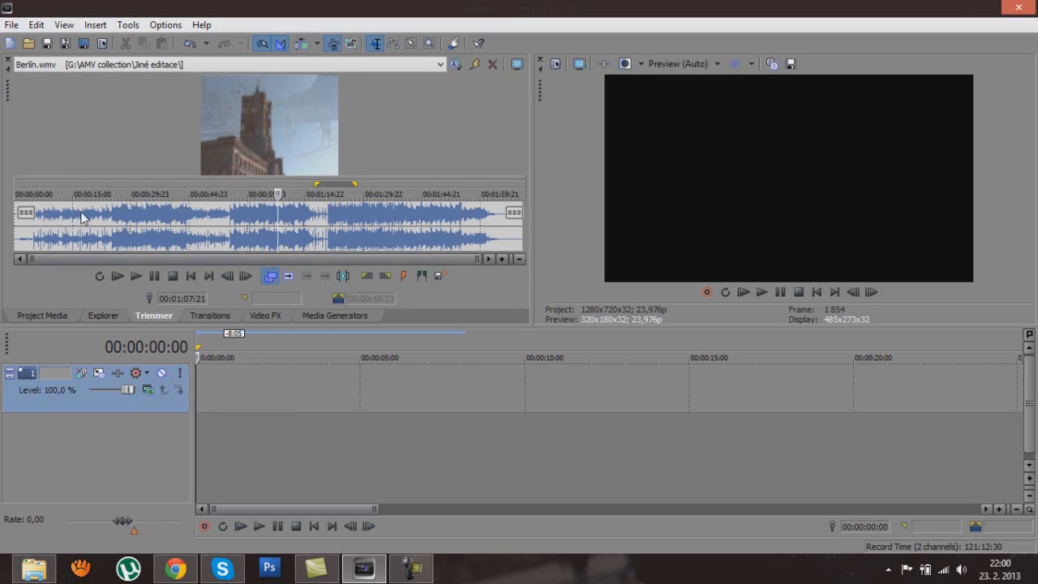
left_click(370, 214)
left_click(335, 212)
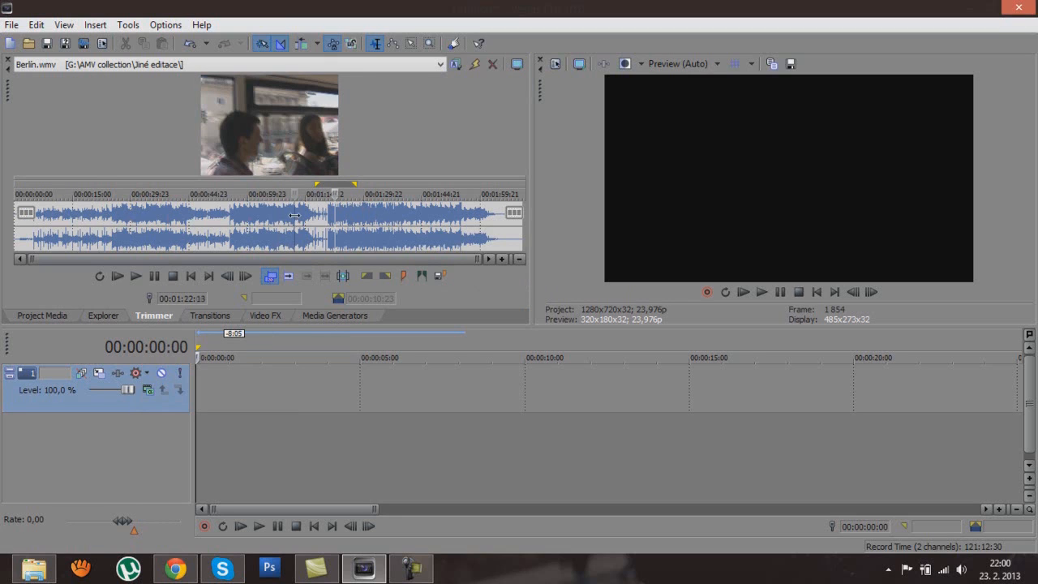
left_click(294, 214)
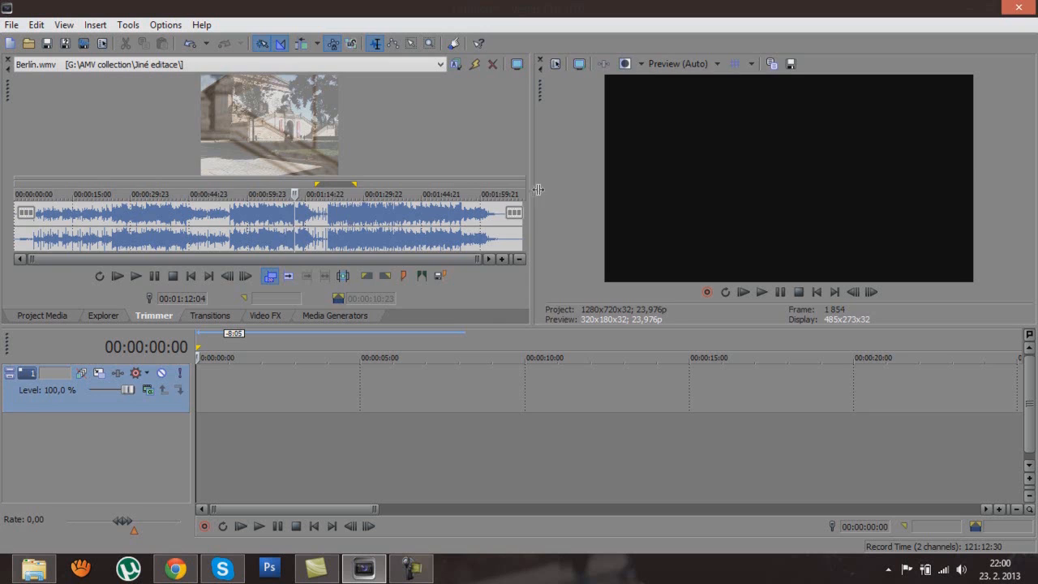
Widen the Trimmer area and set the Trimmer to select only the clip's video
left_click_drag(538, 189, 570, 189)
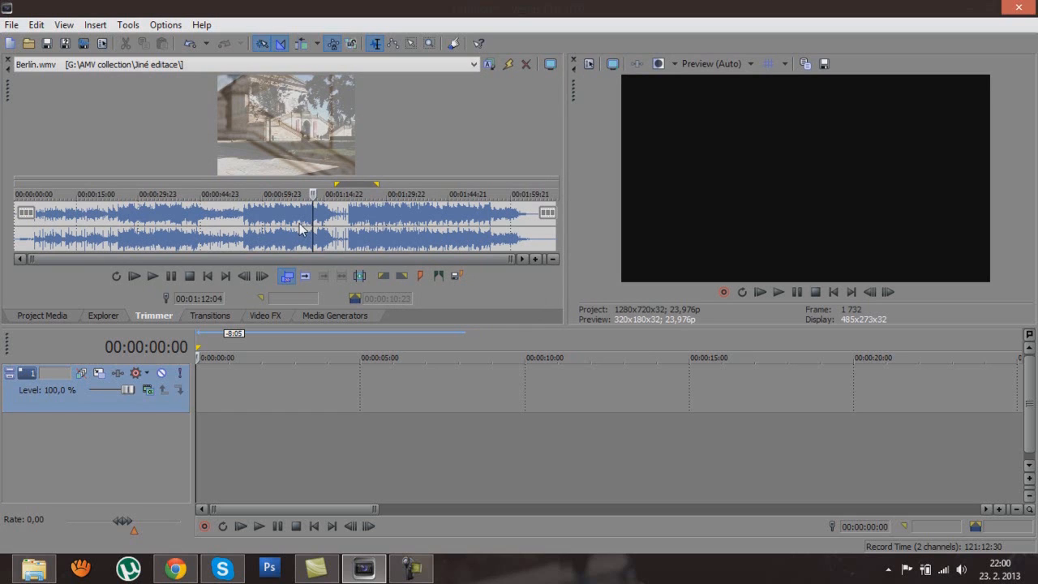
right_click(303, 228)
left_click(269, 225)
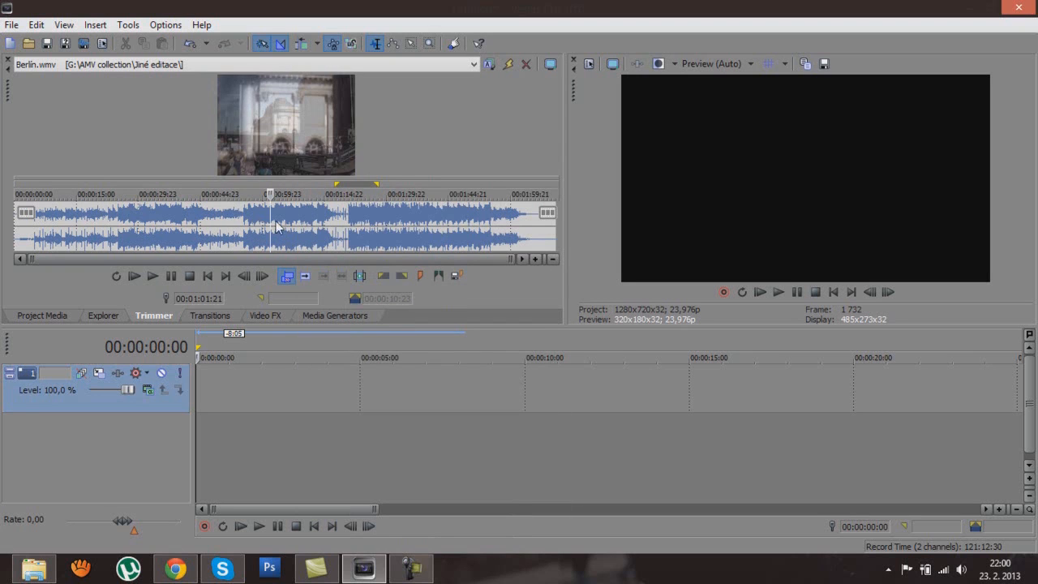
left_click(302, 216)
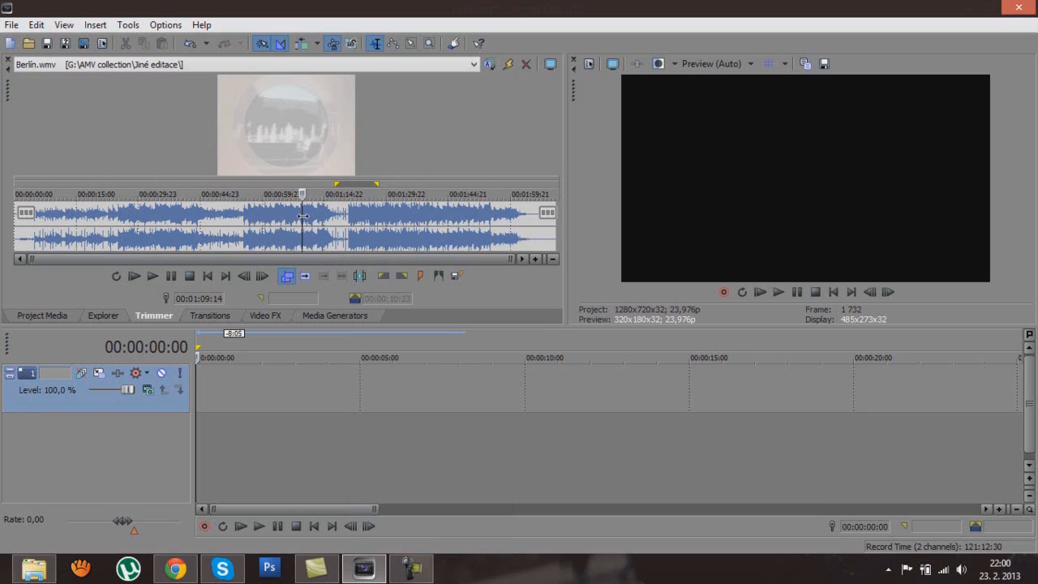
right_click(303, 216)
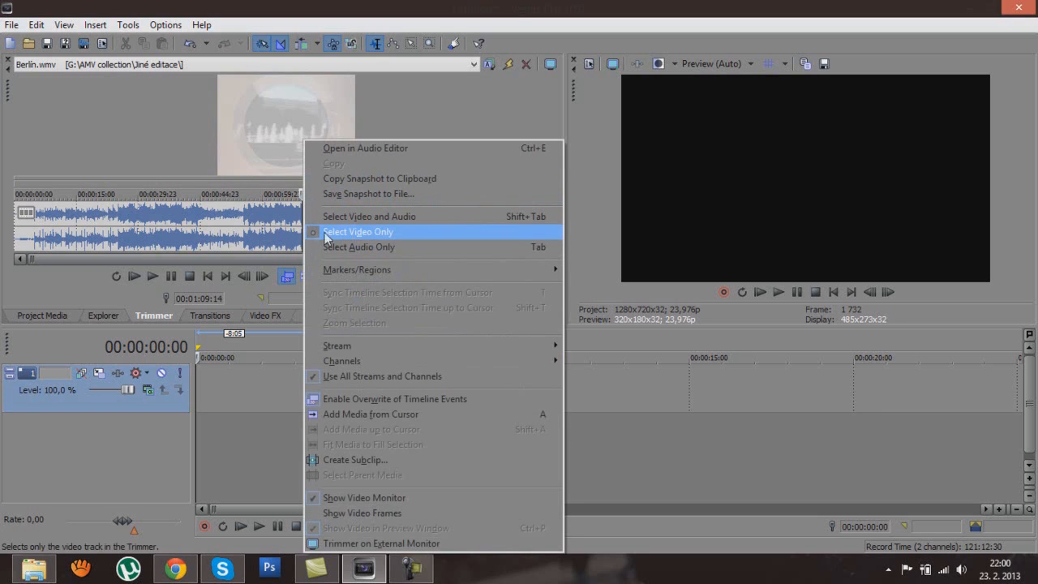
left_click(312, 231)
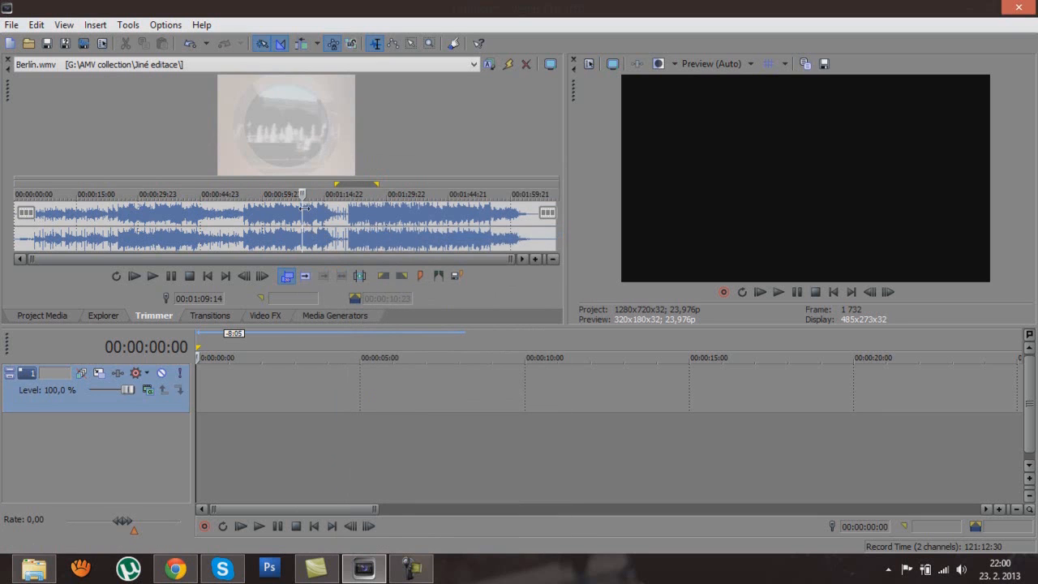
Make trial time selections in the Trimmer, from 00:01:07:00 to 00:01:10:07 and from 00:01:13:06 to 00:01:25:13
left_click(365, 223)
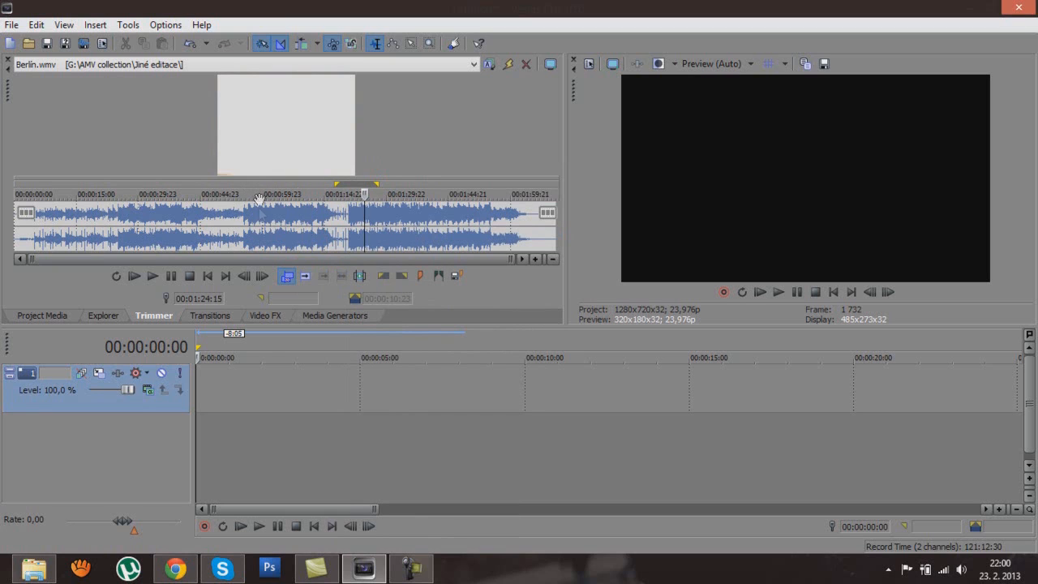
left_click(248, 227)
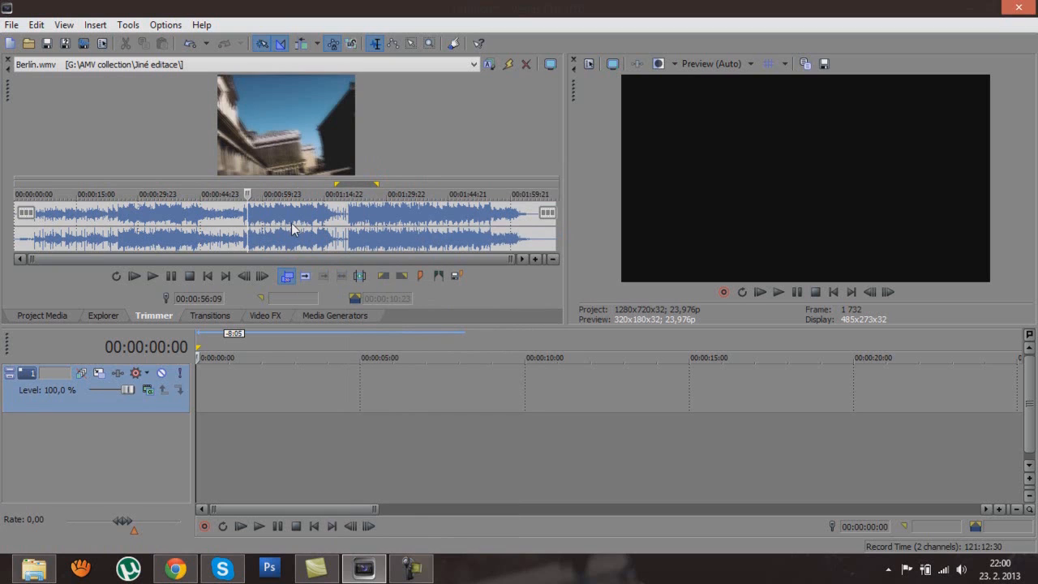
left_click(292, 227)
left_click_drag(293, 194, 305, 189)
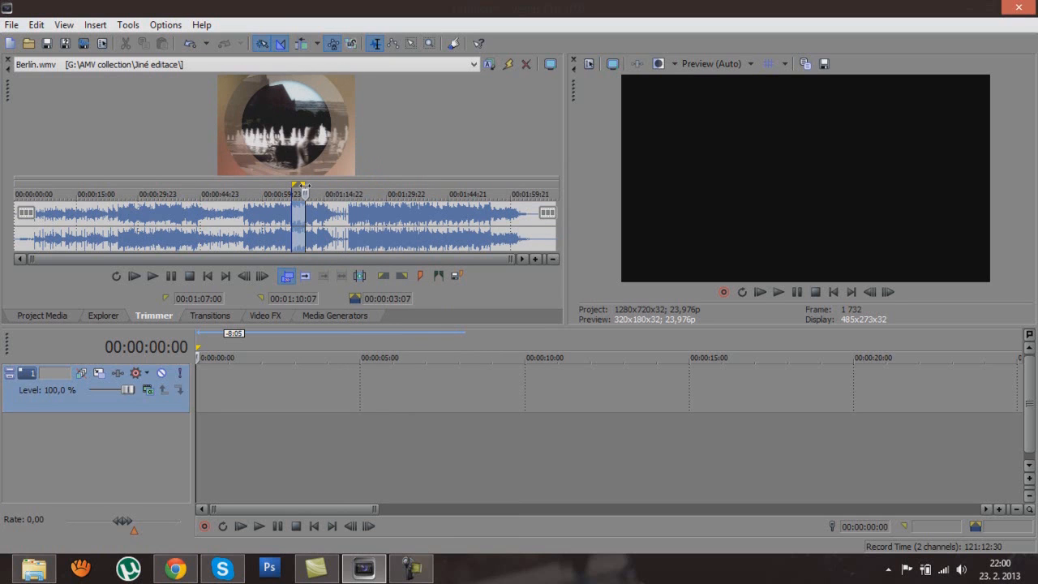
left_click_drag(317, 191, 327, 226)
left_click(328, 223)
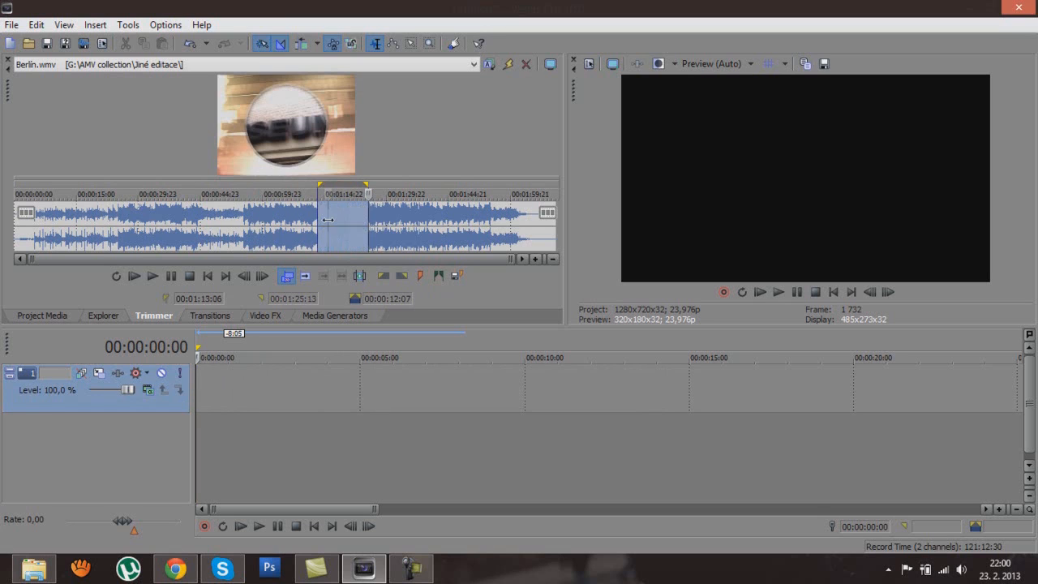
Insert an unnamed marker in the Trimmer clip at 00:00:55:15 for the start of the wanted section
right_click(267, 187)
mouse_move(313, 274)
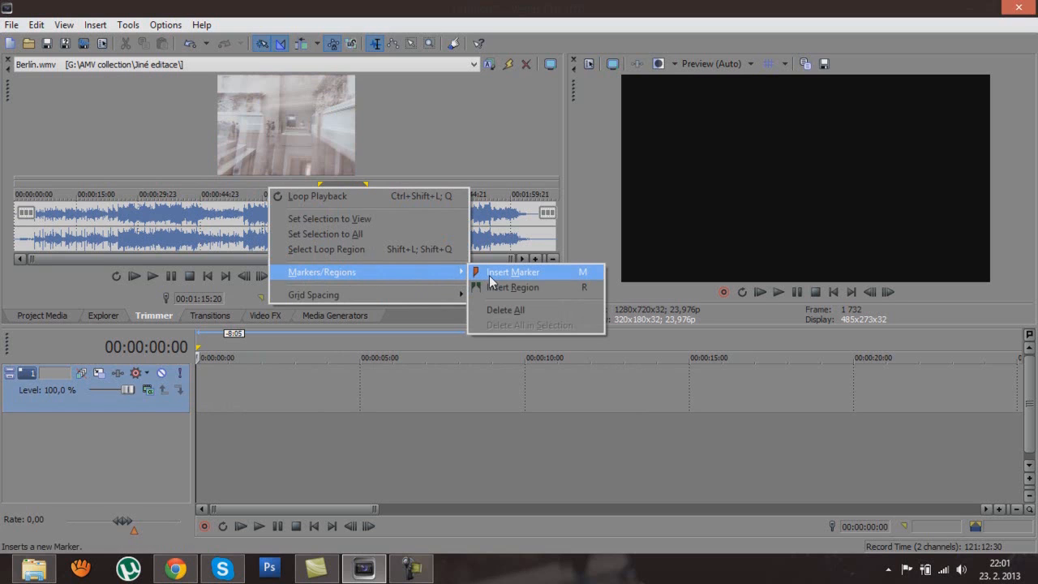
left_click(243, 191)
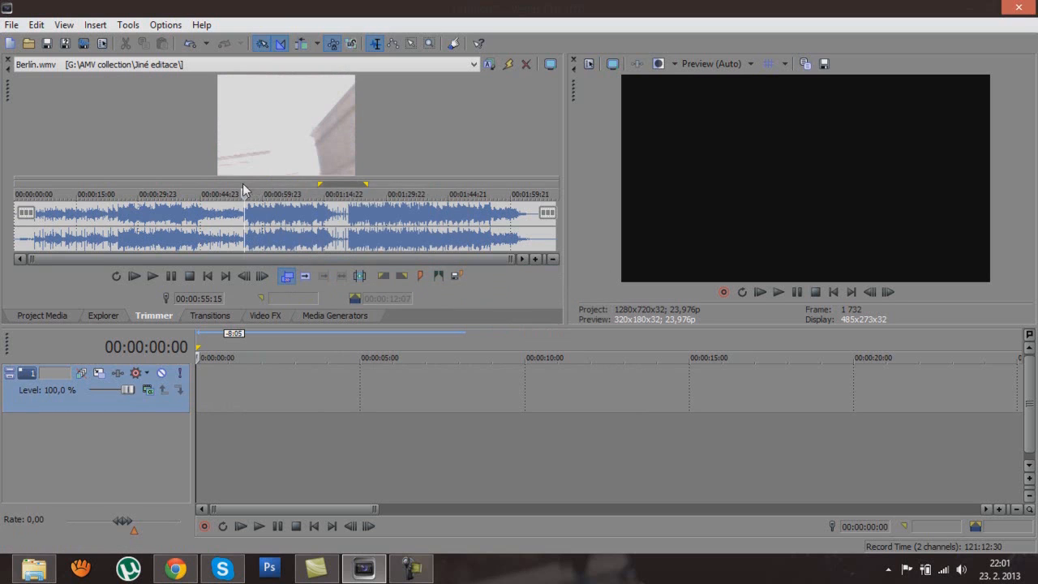
right_click(243, 185)
mouse_move(333, 274)
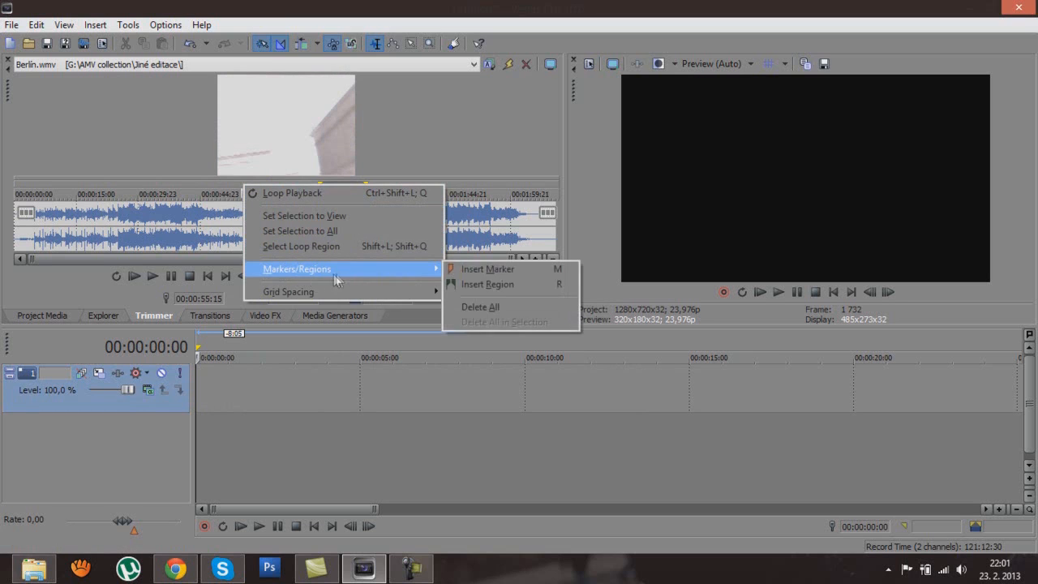
left_click(478, 269)
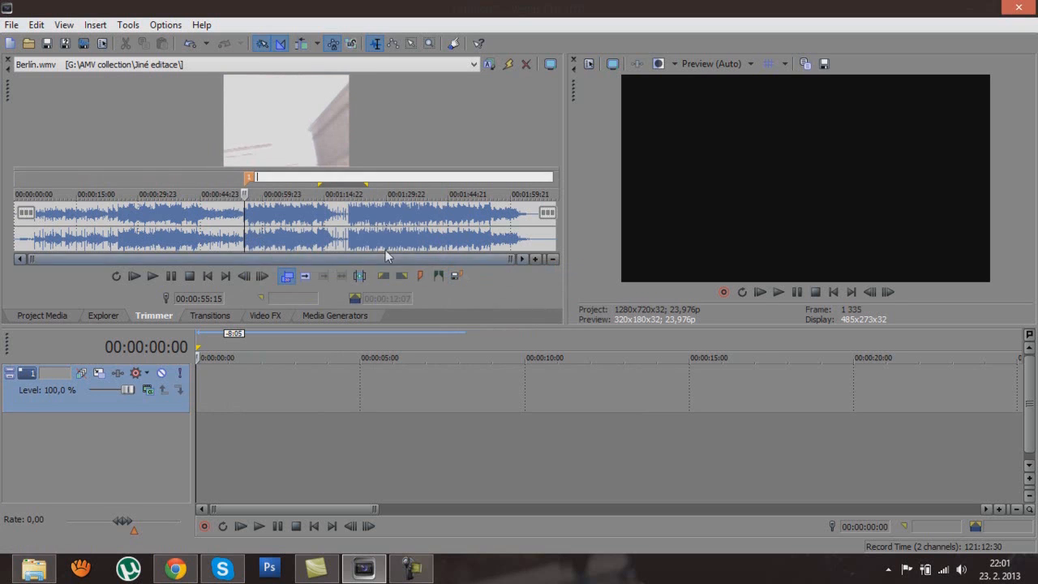
Insert a second unnamed marker in the Trimmer clip at 00:01:03:12 for the end of the section
left_click(277, 195)
right_click(278, 193)
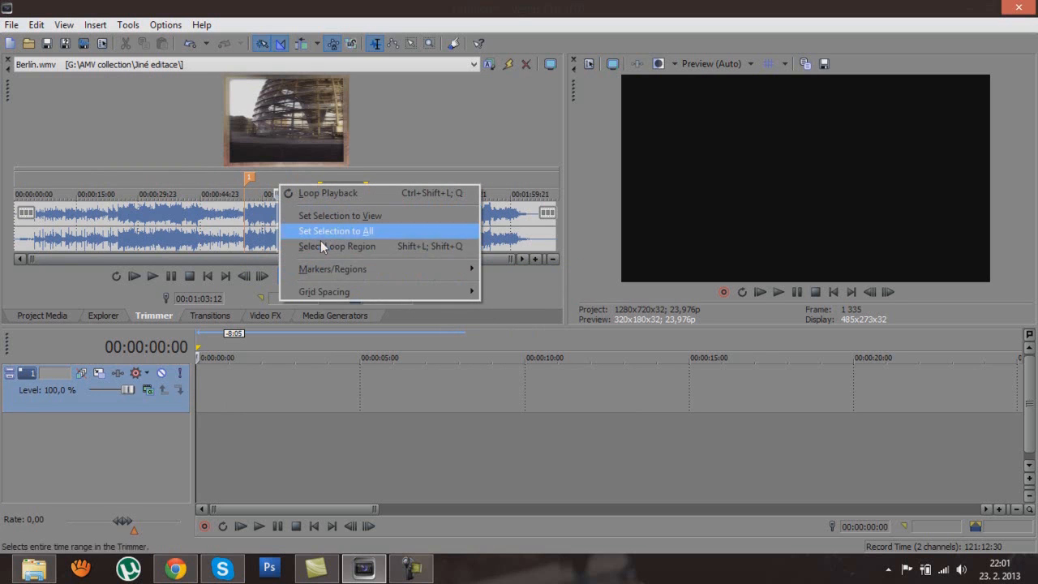
mouse_move(370, 274)
left_click(527, 269)
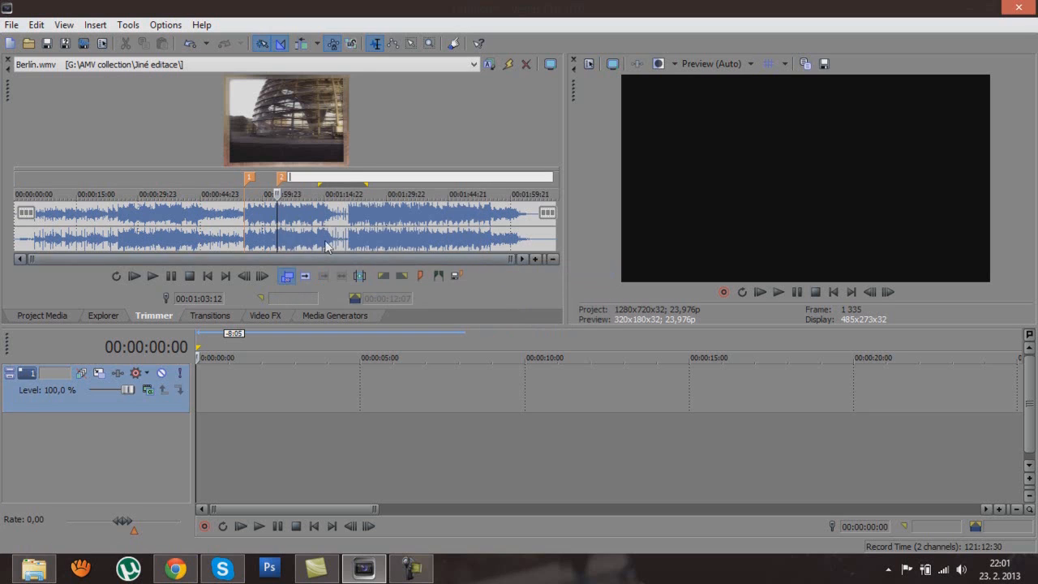
Select the section between the two Trimmer markers and place it at the start of video track 1
double_click(266, 238)
left_click_drag(261, 215, 201, 395)
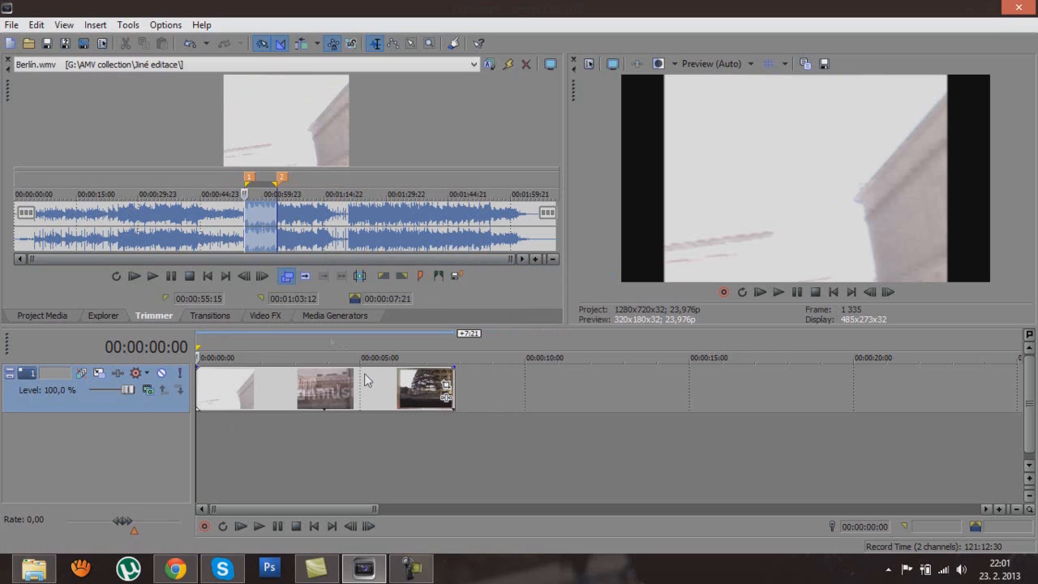
Try the audio-only stream selection in the Trimmer and set it to select both video and audio
right_click(259, 226)
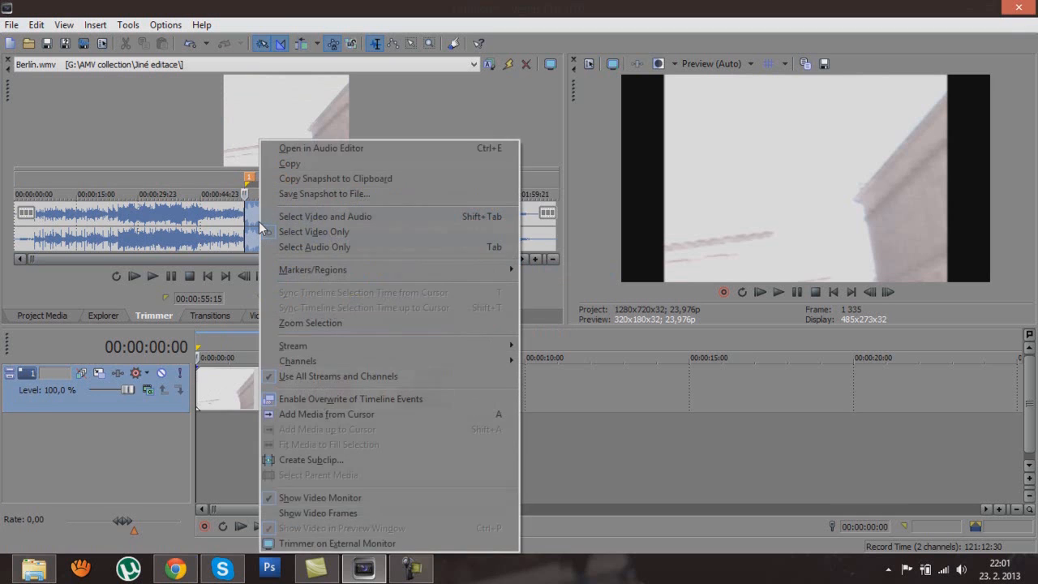
left_click(299, 244)
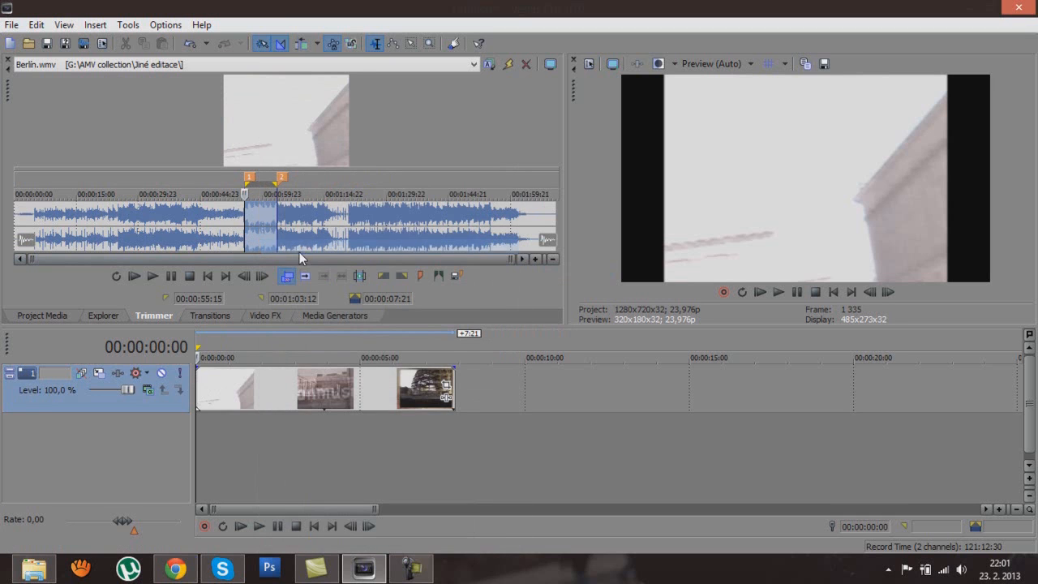
right_click(265, 227)
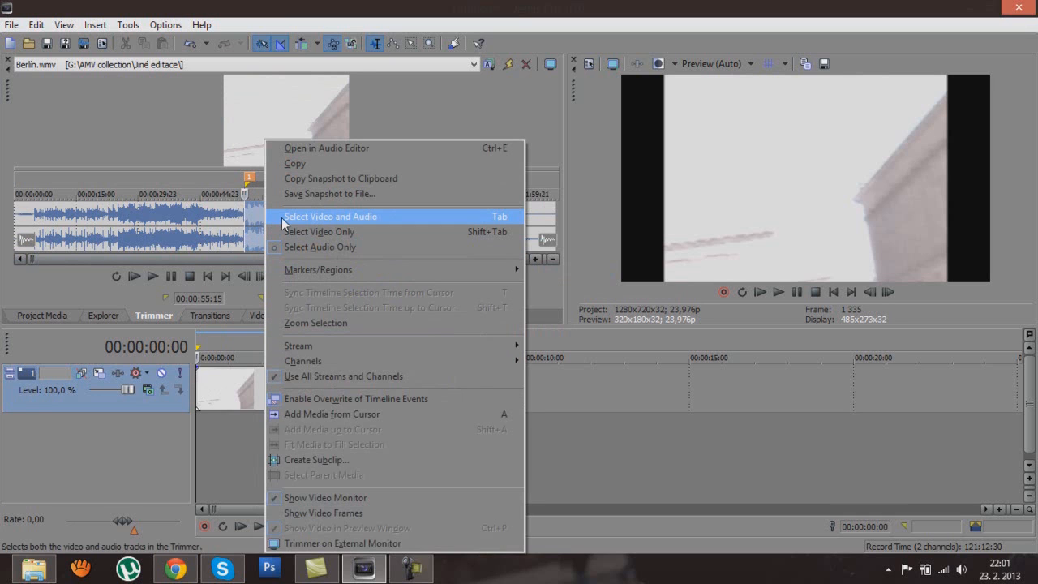
left_click(283, 217)
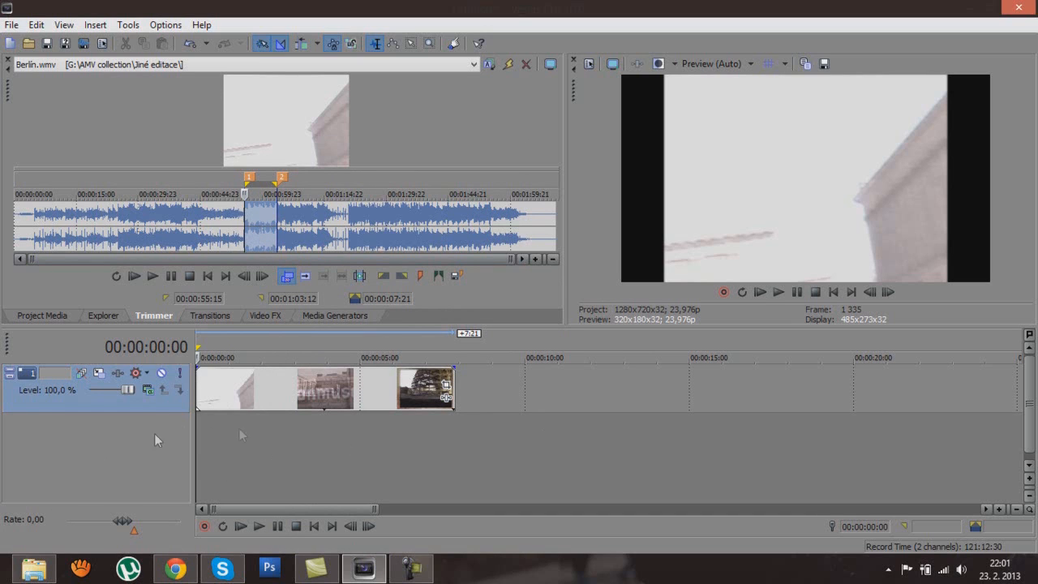
Clear the Trimmer selection by moving its cursor to 00:01:08:16, and place the timeline cursor at 00:00:02:17
left_click(275, 224)
left_click(298, 217)
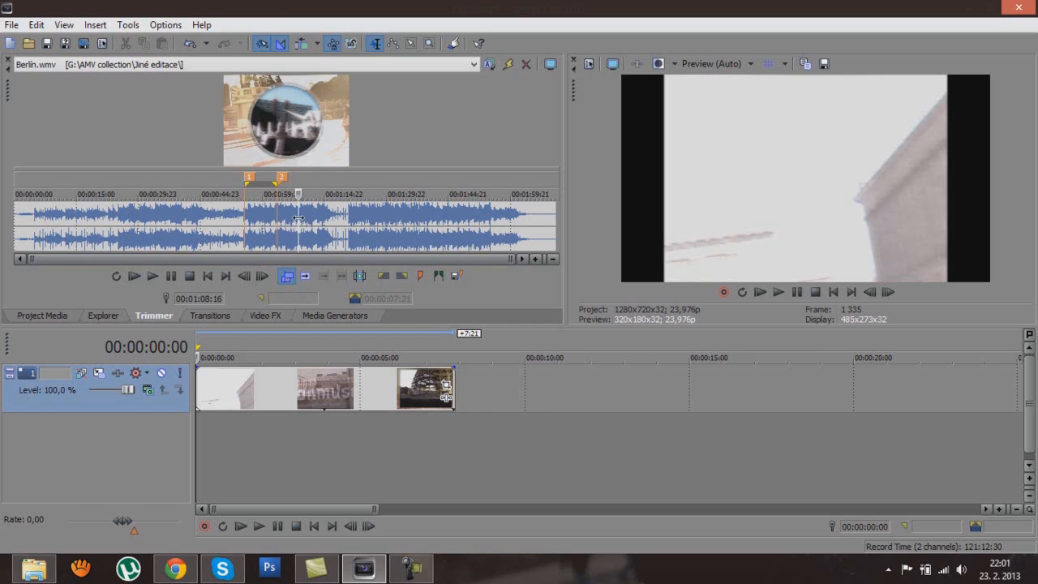
left_click(342, 447)
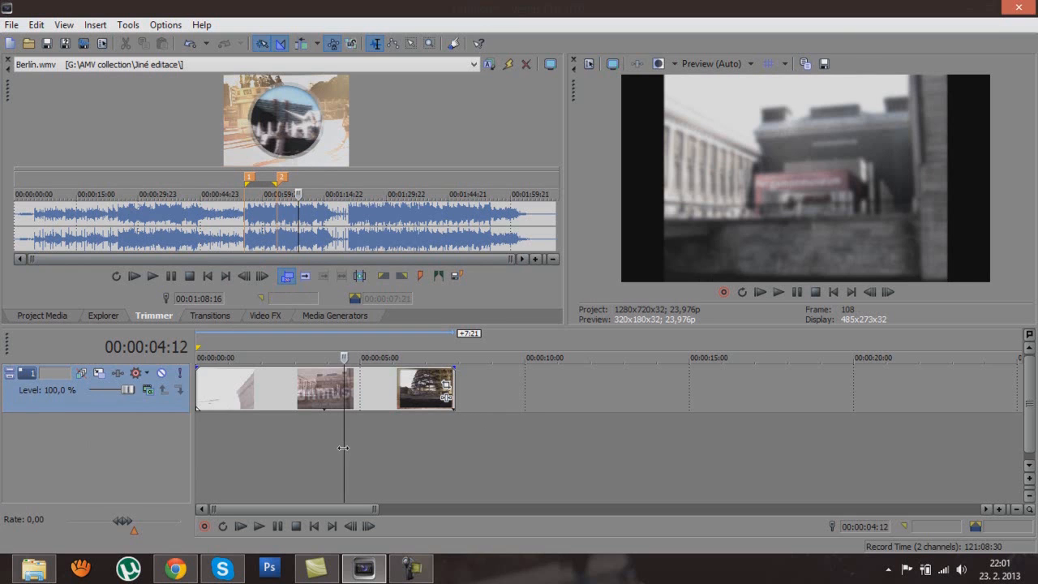
left_click(285, 448)
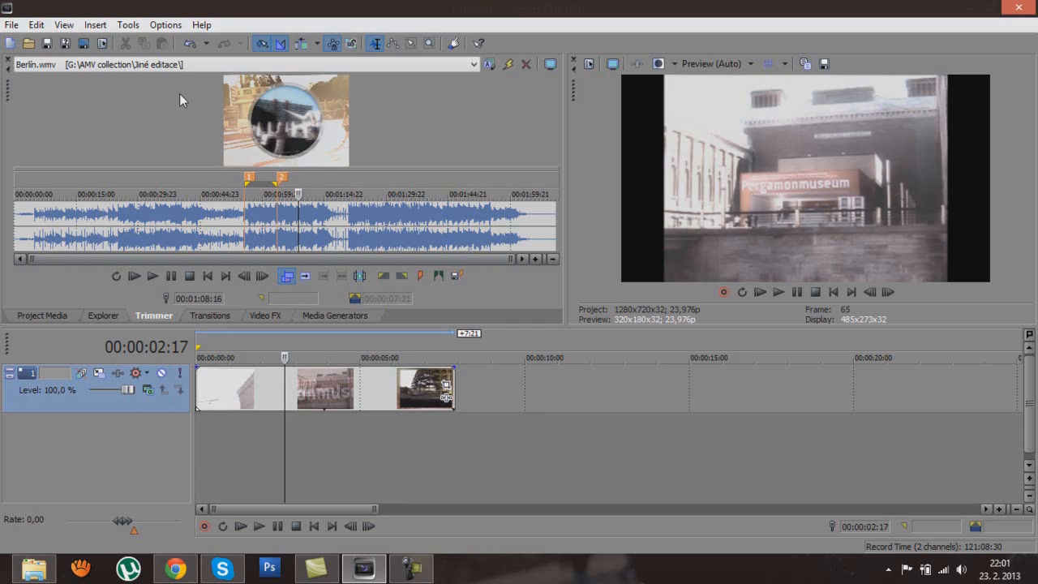
Review the project's video templates, choose HDV 720-24p (1280x720; 23,976 fps) and close the project properties without applying
left_click(102, 43)
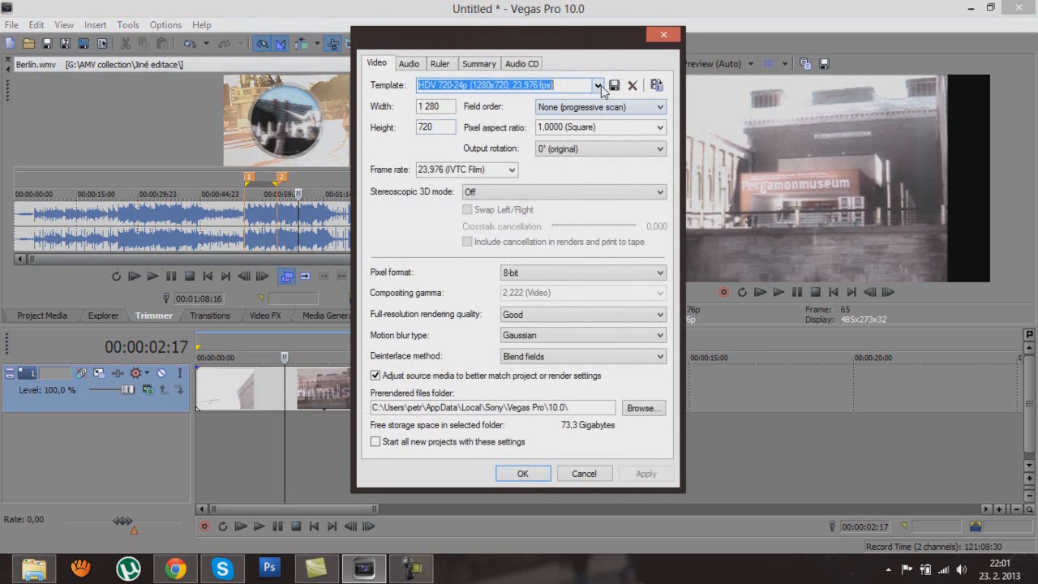
left_click(598, 85)
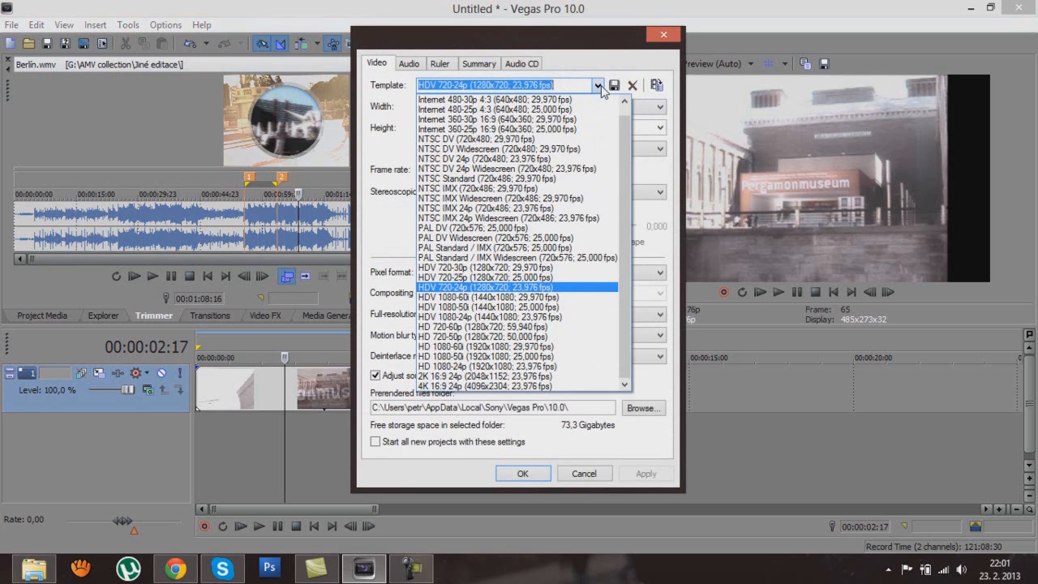
left_click(525, 288)
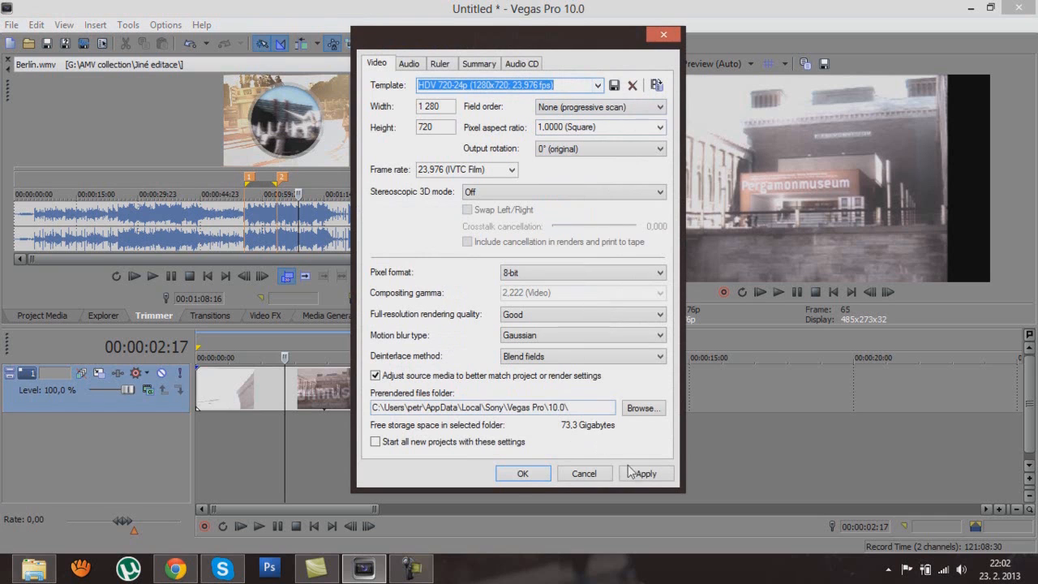
left_click(664, 34)
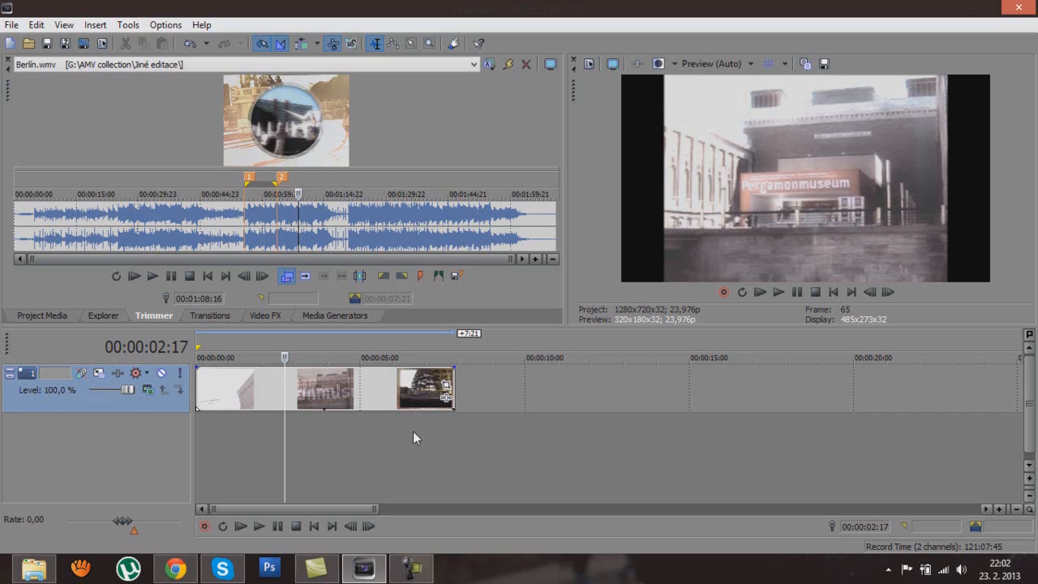
Apply the 16:9 Widescreen TV aspect ratio crop preset to the clip on video track 1 and resize the floating Event Pan/Crop window
left_click(445, 389)
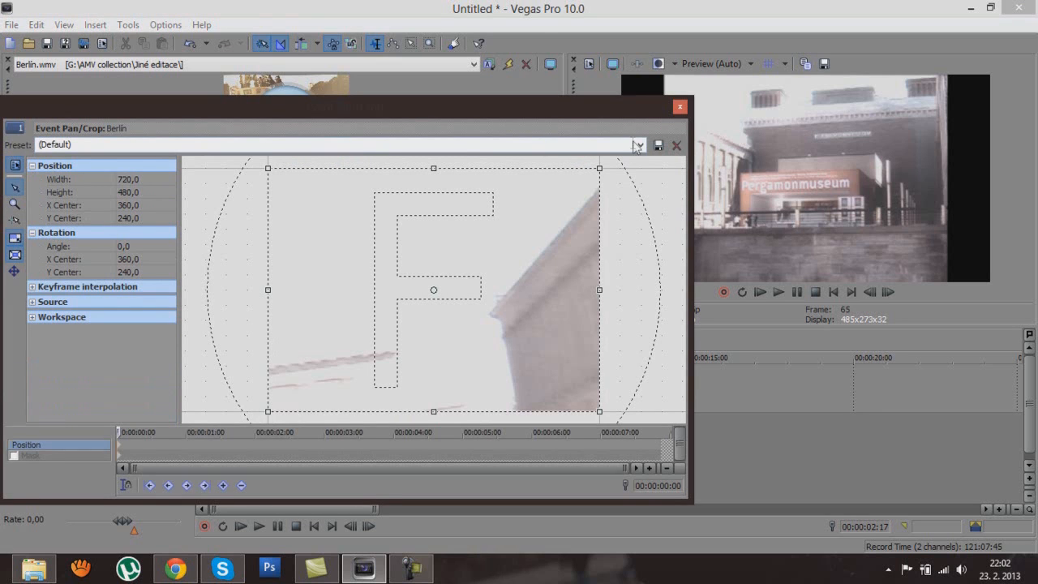
left_click(638, 146)
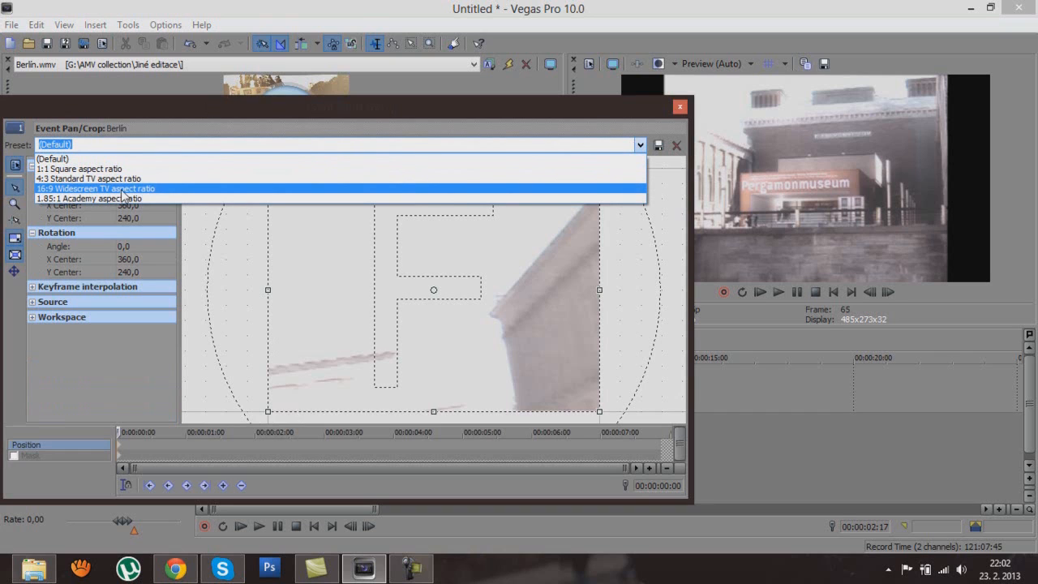
left_click(143, 192)
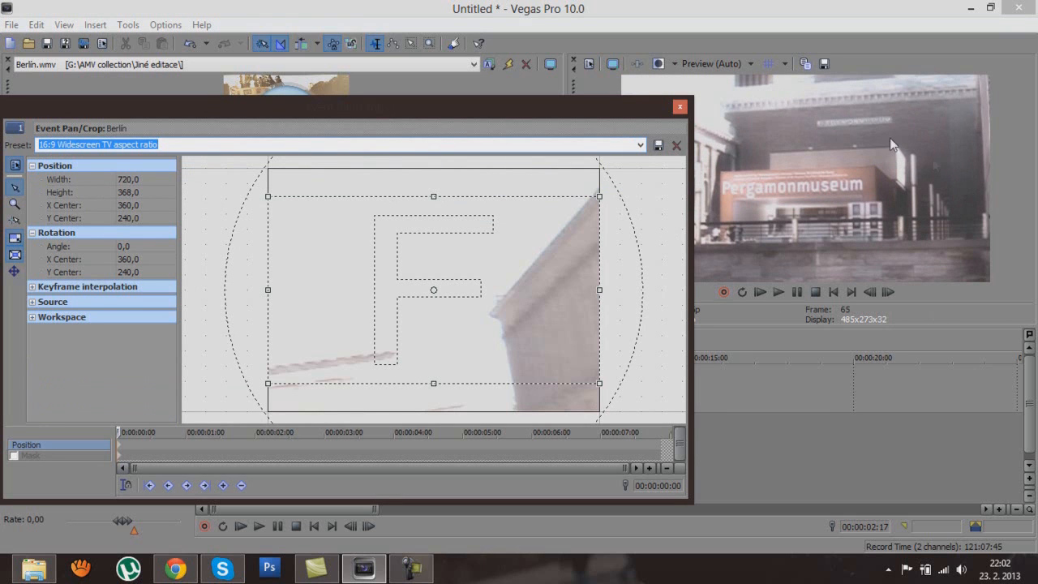
left_click_drag(625, 106, 741, 182)
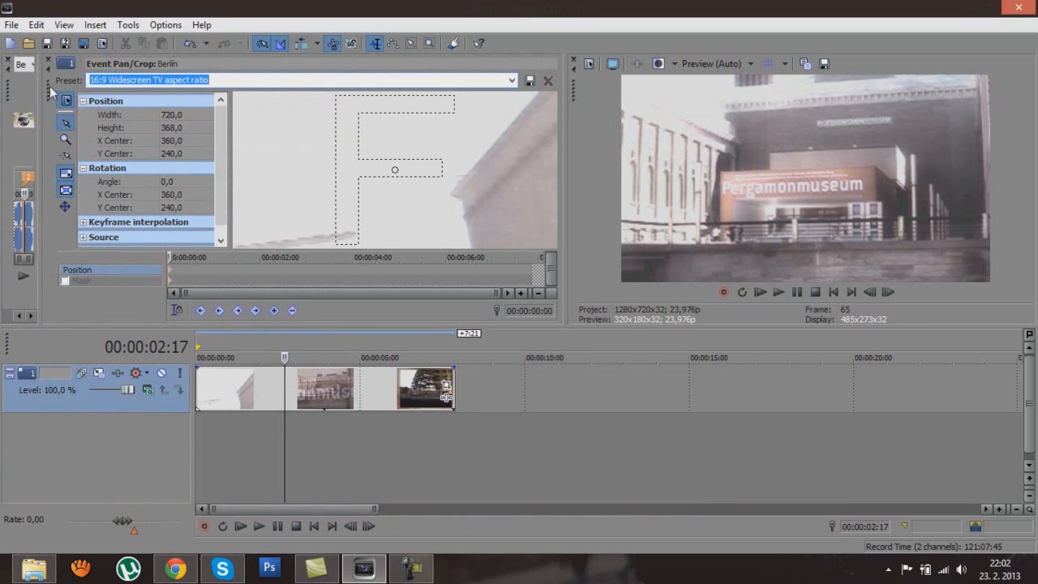
double_click(55, 121)
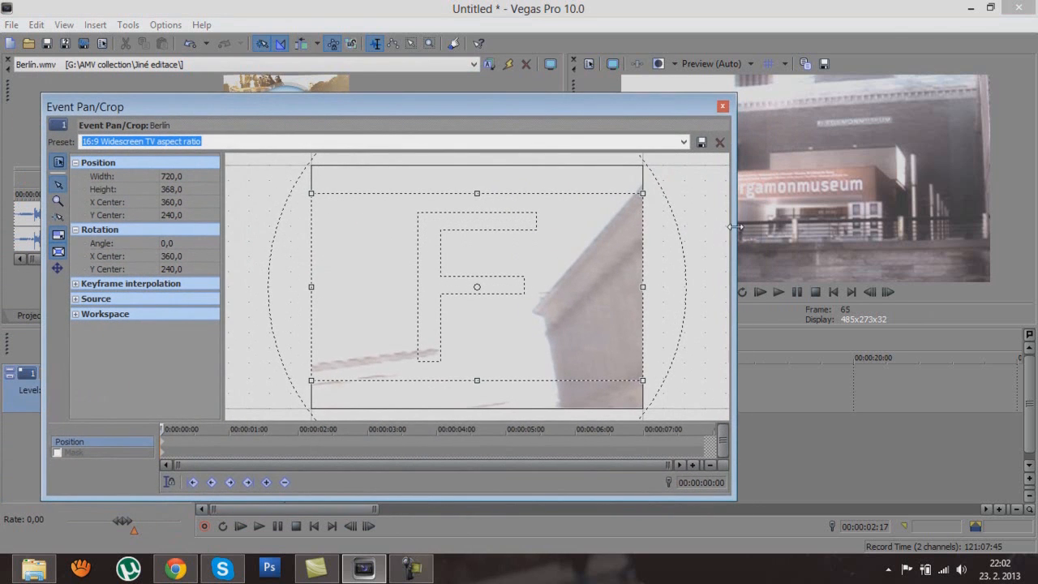
left_click_drag(617, 236, 703, 231)
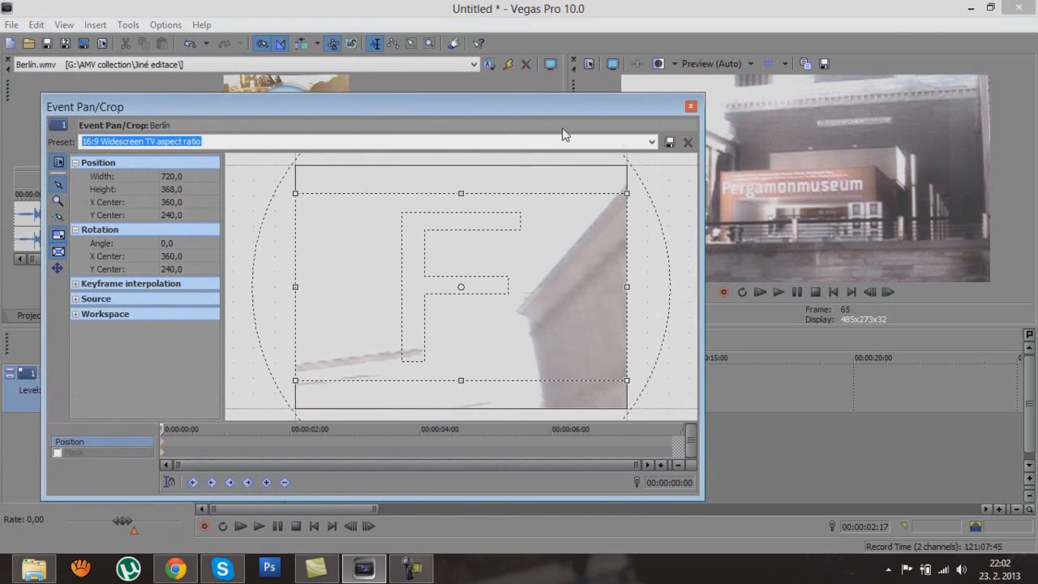
Restore the clip's Default crop preset and set Maintain aspect ratio to No in the source settings to compare the preview
left_click(656, 143)
left_click(584, 154)
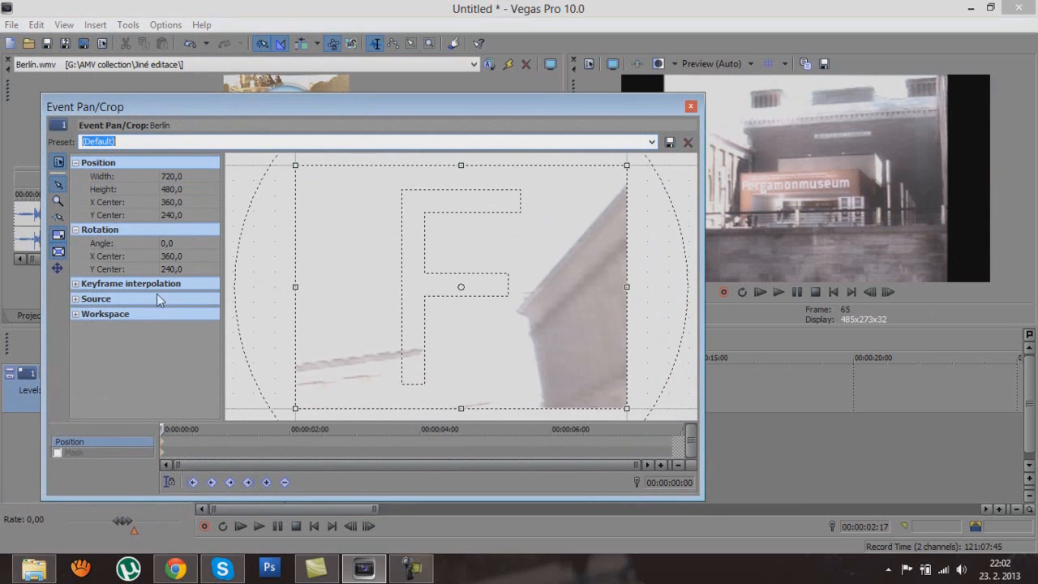
left_click(76, 283)
left_click(75, 312)
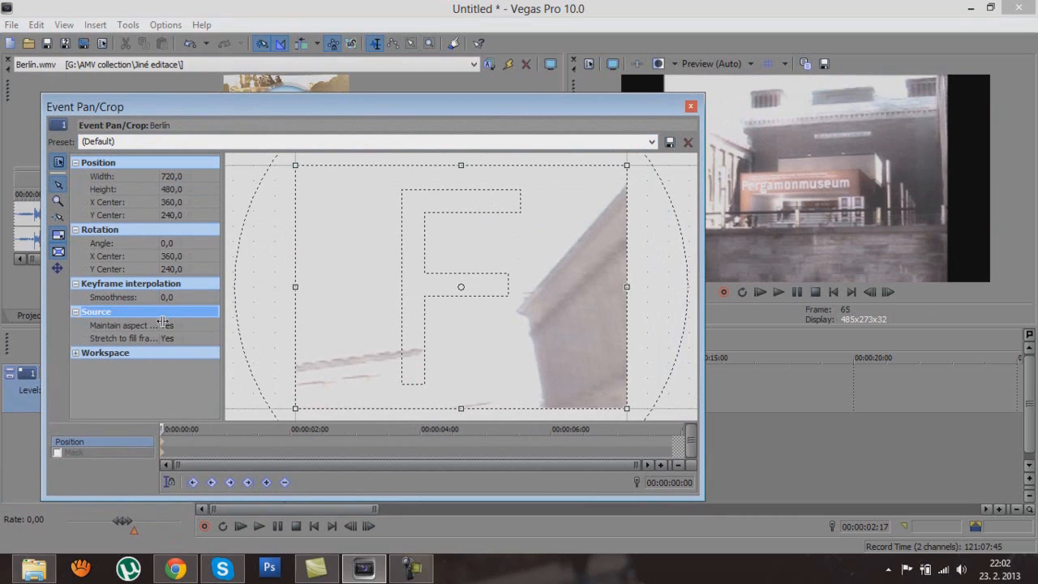
left_click_drag(161, 321, 183, 321)
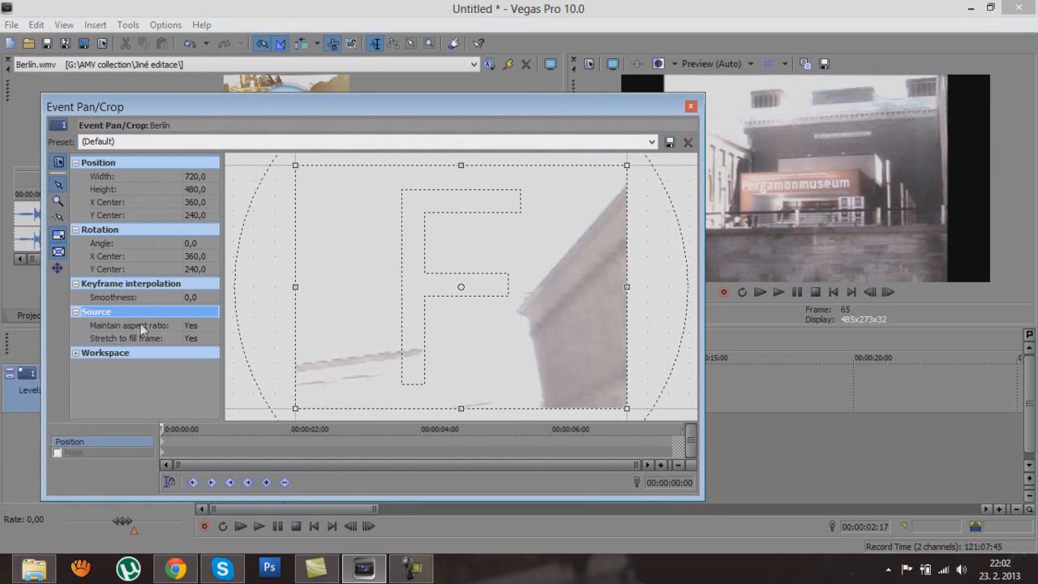
left_click(199, 325)
left_click(212, 326)
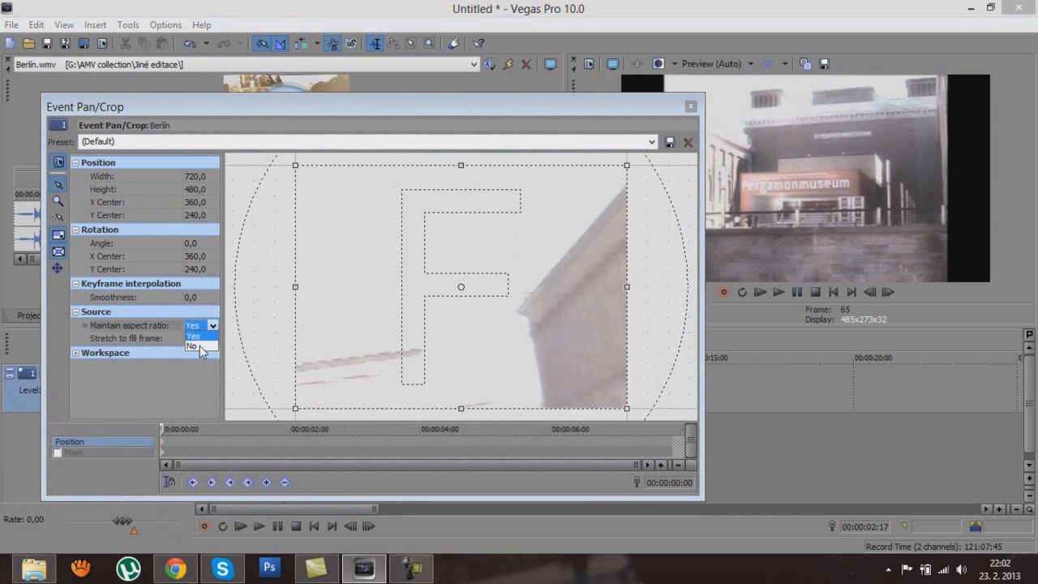
left_click(200, 347)
left_click_drag(591, 109, 496, 120)
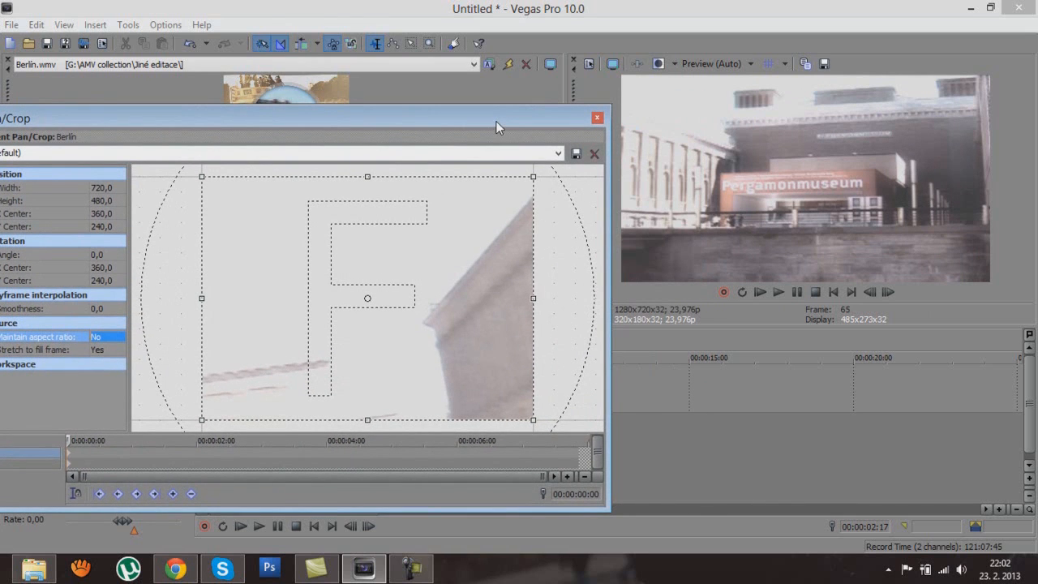
left_click_drag(496, 121, 574, 114)
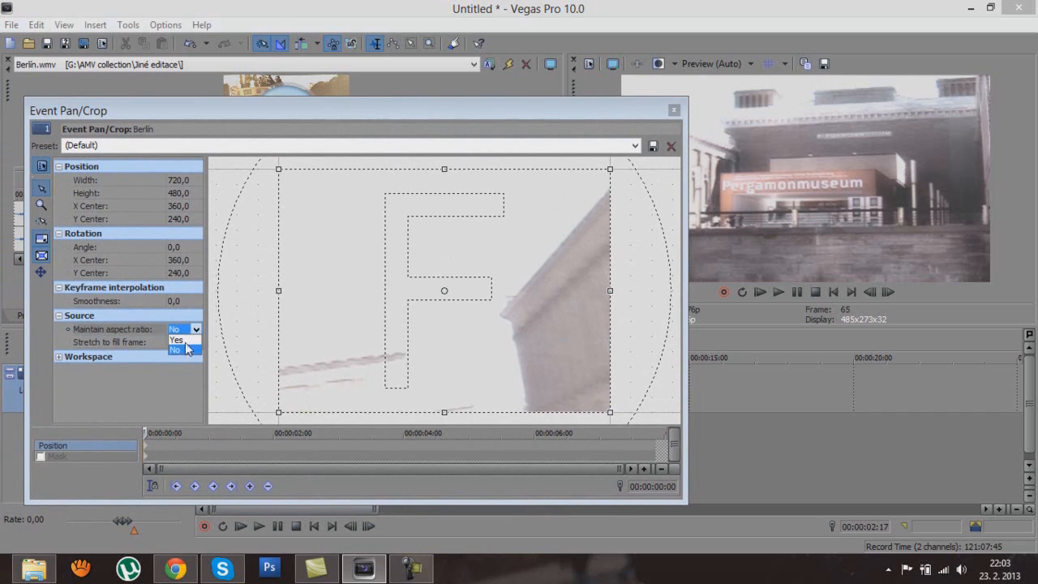
Set Maintain aspect ratio to Yes, apply the 16:9 Widescreen TV aspect ratio preset and close Event Pan/Crop
left_click(186, 342)
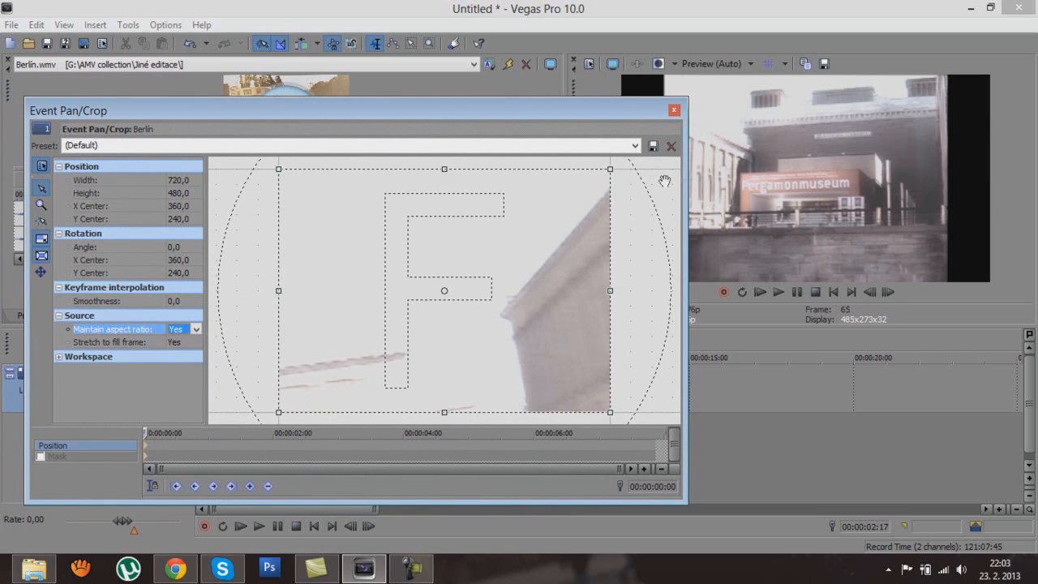
left_click(635, 147)
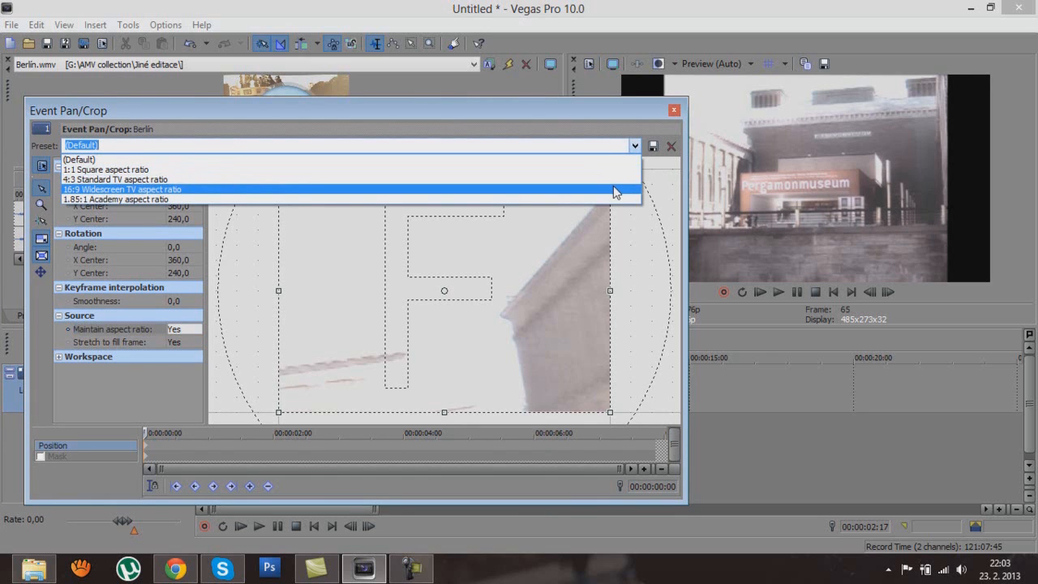
left_click(545, 193)
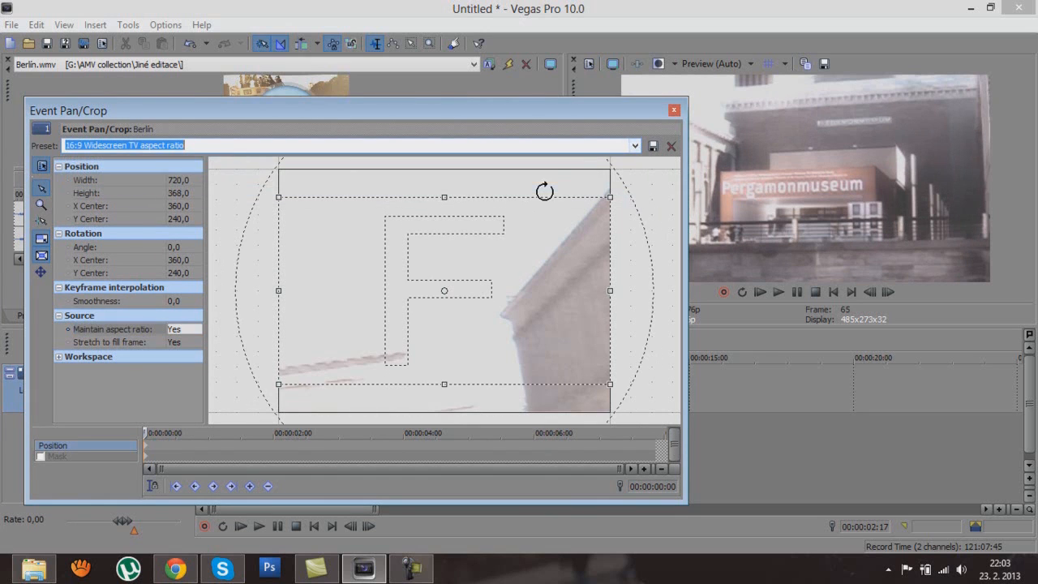
left_click(676, 110)
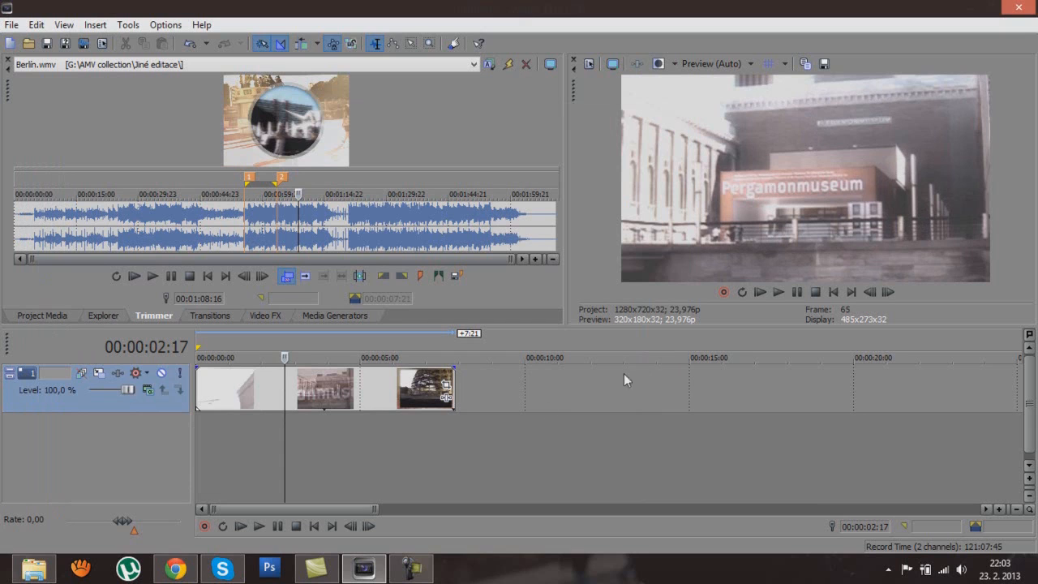
Check the cropped clip's frames at 00:00:04:07 and 00:00:05:17 on the timeline
left_click(337, 435)
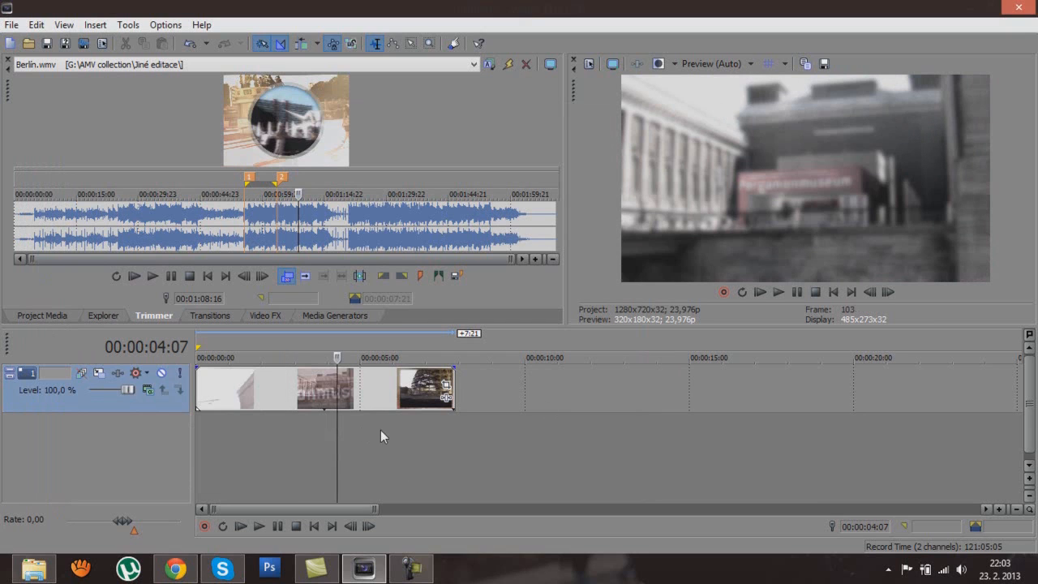
left_click(384, 430)
Try adjusting the end edge of the clip on video track 1 and move the timeline cursor around it
left_click(452, 389)
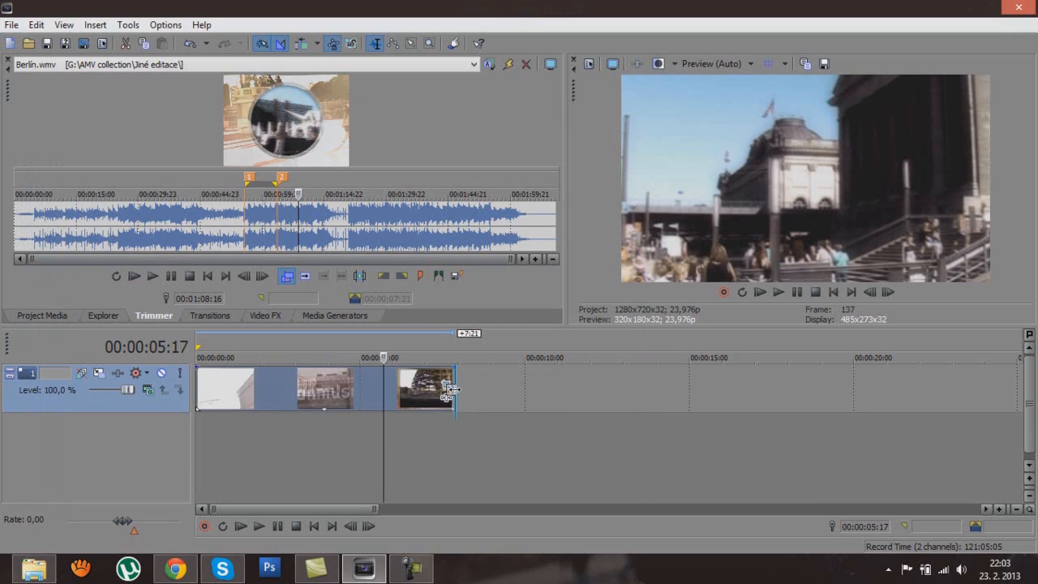
mouse_move(452, 389)
left_mouse_down()
mouse_move(566, 378)
mouse_move(396, 385)
mouse_move(449, 389)
left_mouse_up()
left_click(503, 418)
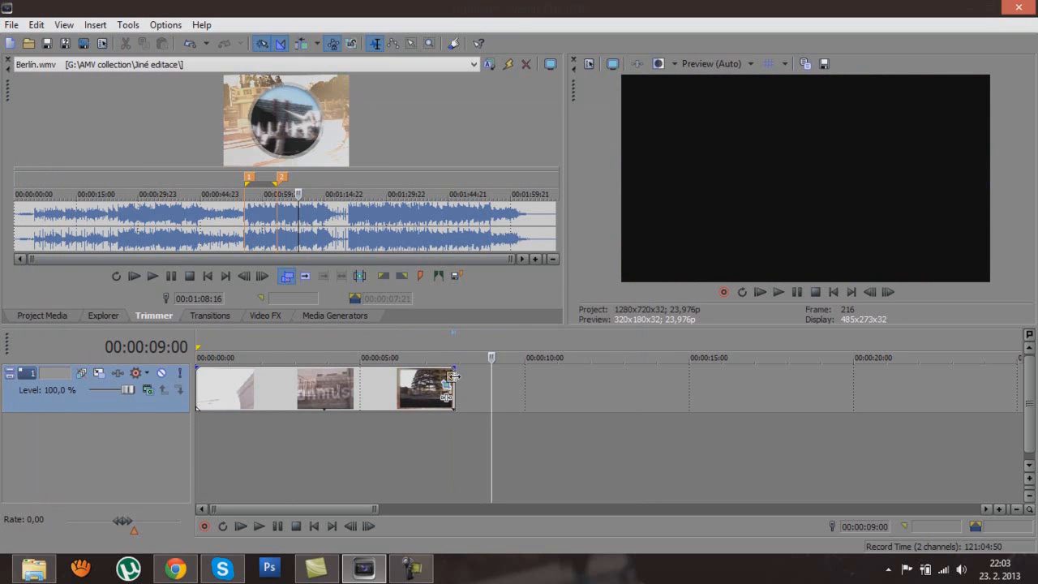
left_click(453, 375)
mouse_move(453, 375)
left_mouse_down()
mouse_move(556, 381)
mouse_move(428, 388)
mouse_move(462, 387)
mouse_move(451, 388)
left_mouse_up()
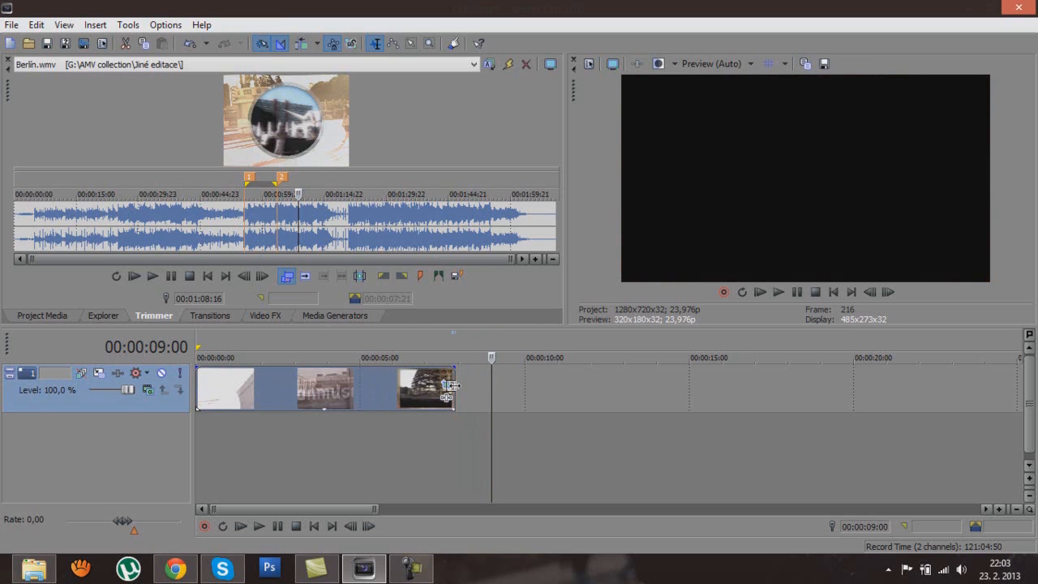
left_click(451, 441)
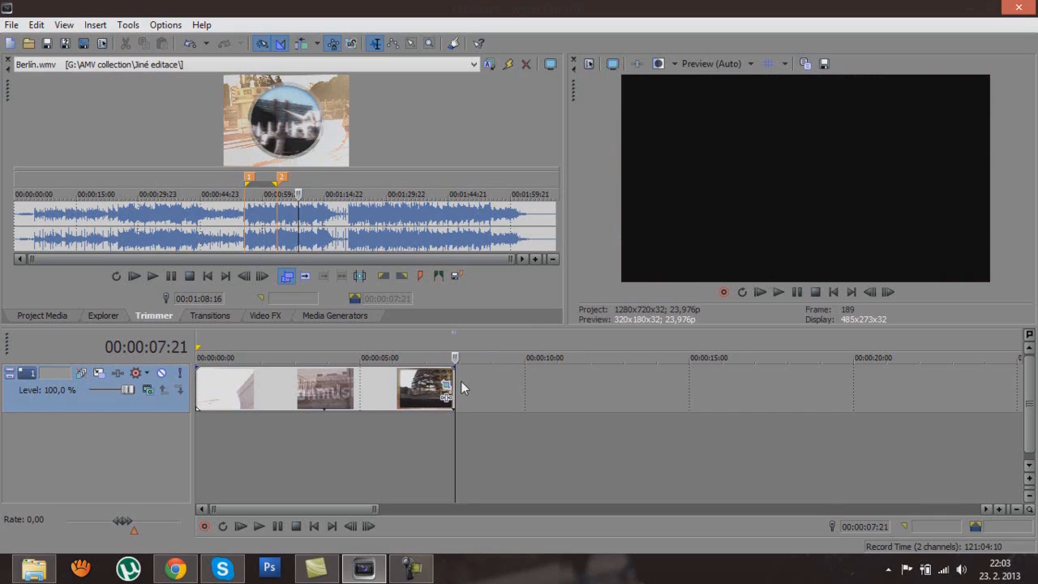
left_click(499, 393)
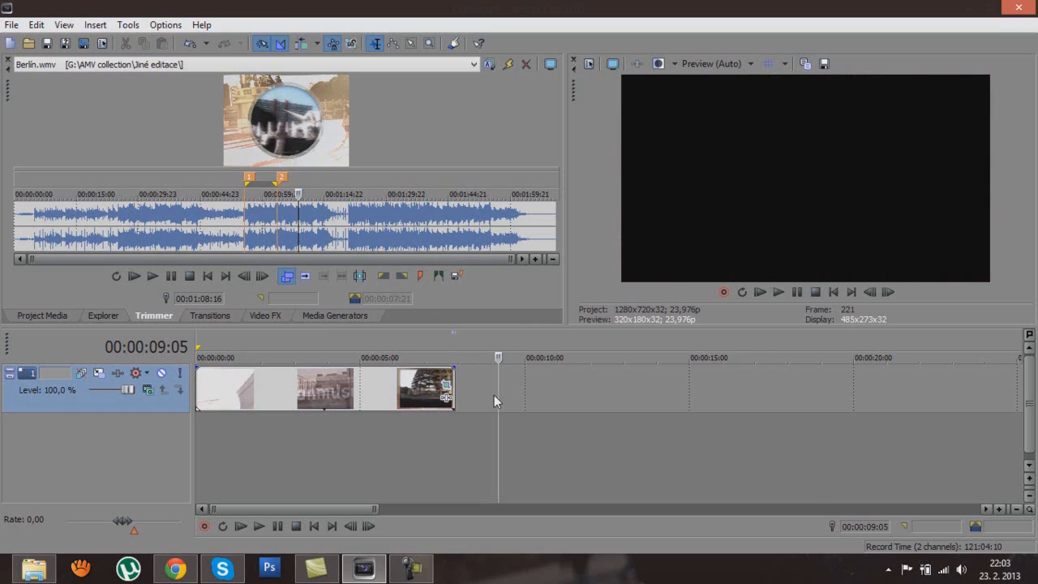
Time-stretch the end of the clip on video track 1 by about 00:00:01:23 to slow its playback
left_click(437, 422)
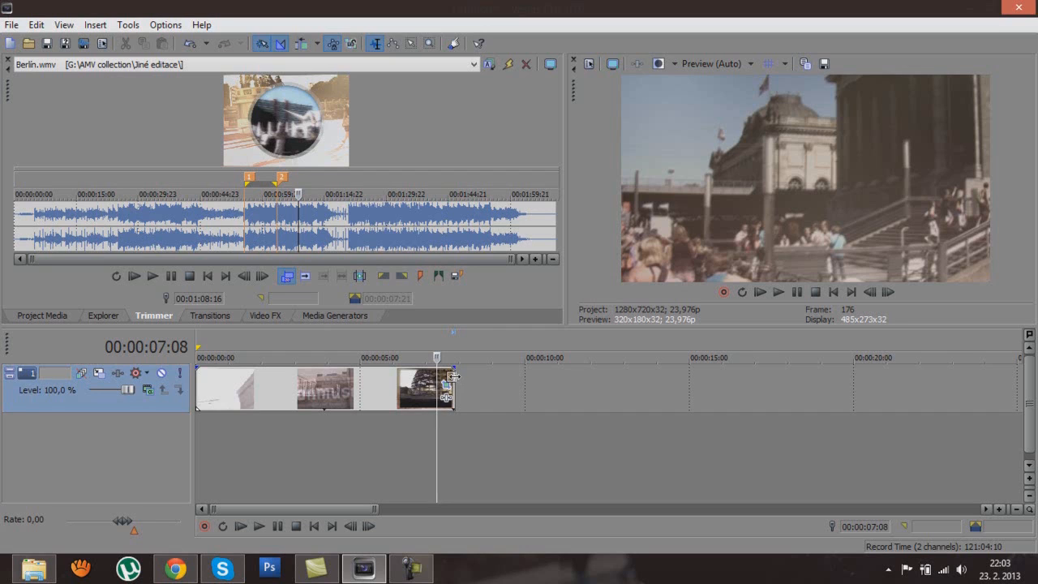
left_click_drag(453, 377, 517, 369)
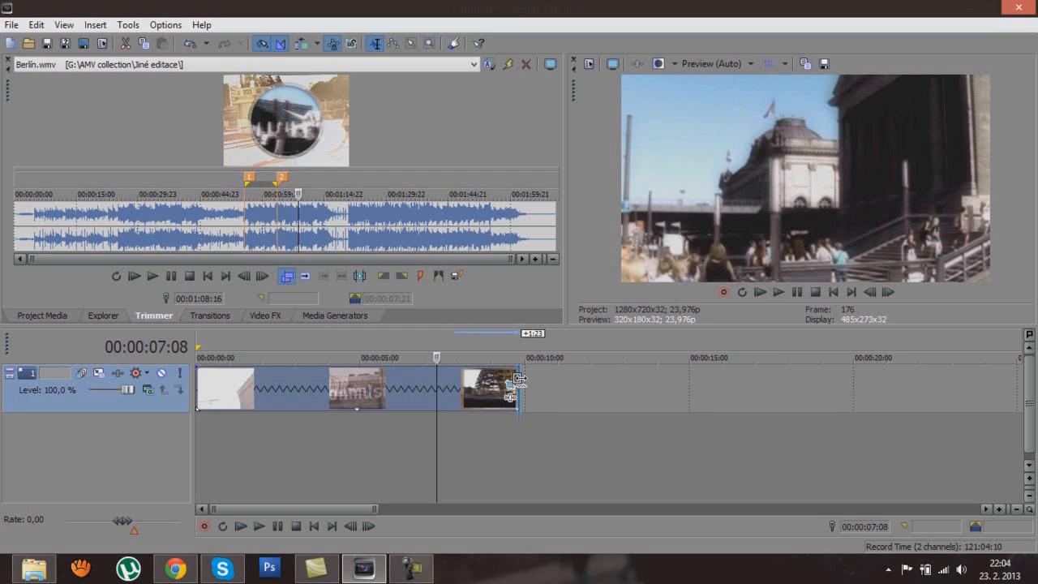
Try time-stretching the end of the clip on video track 1 outward by about 00:00:04:04, and inward by about 00:00:07:14 to speed it up
left_click_drag(519, 379, 655, 379)
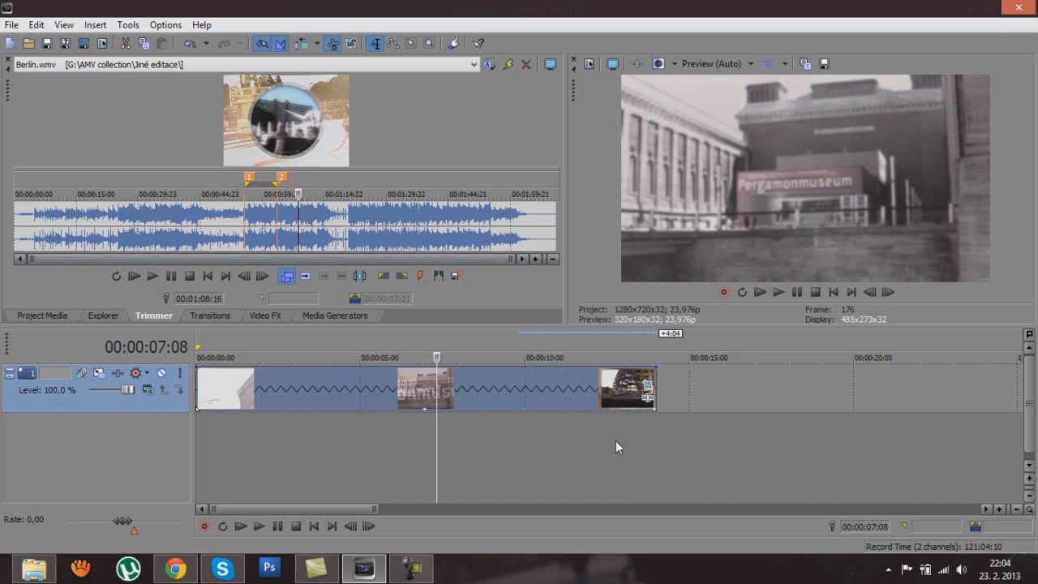
left_click(494, 435)
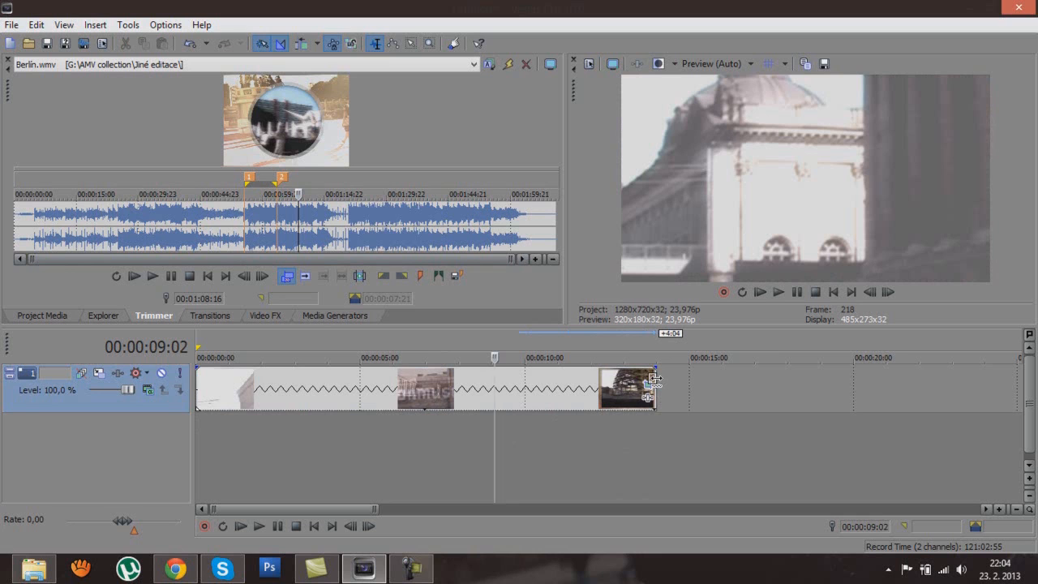
left_click_drag(653, 378, 401, 397)
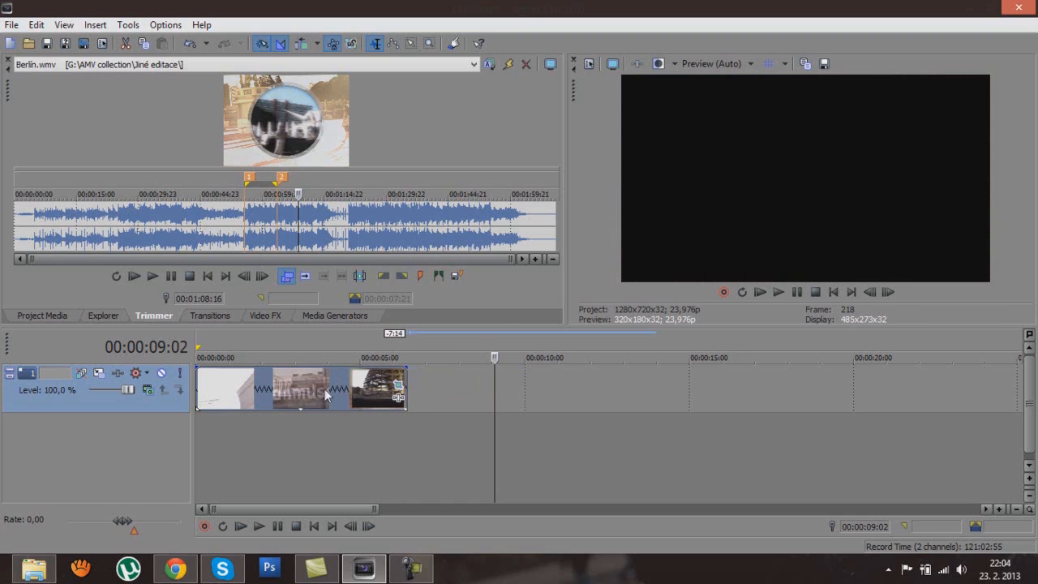
left_click(284, 424)
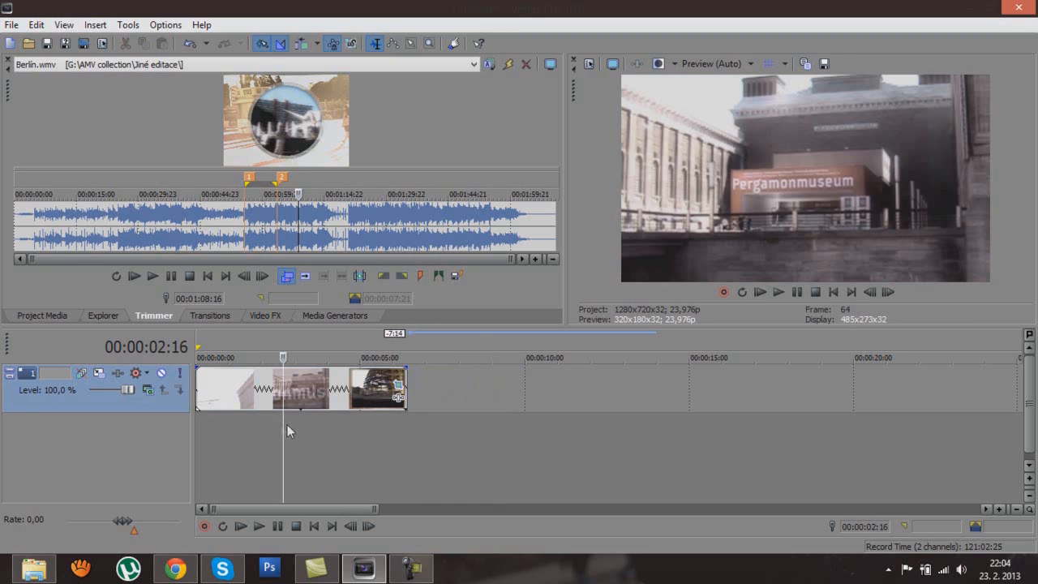
left_click_drag(285, 424, 401, 413)
key("End")
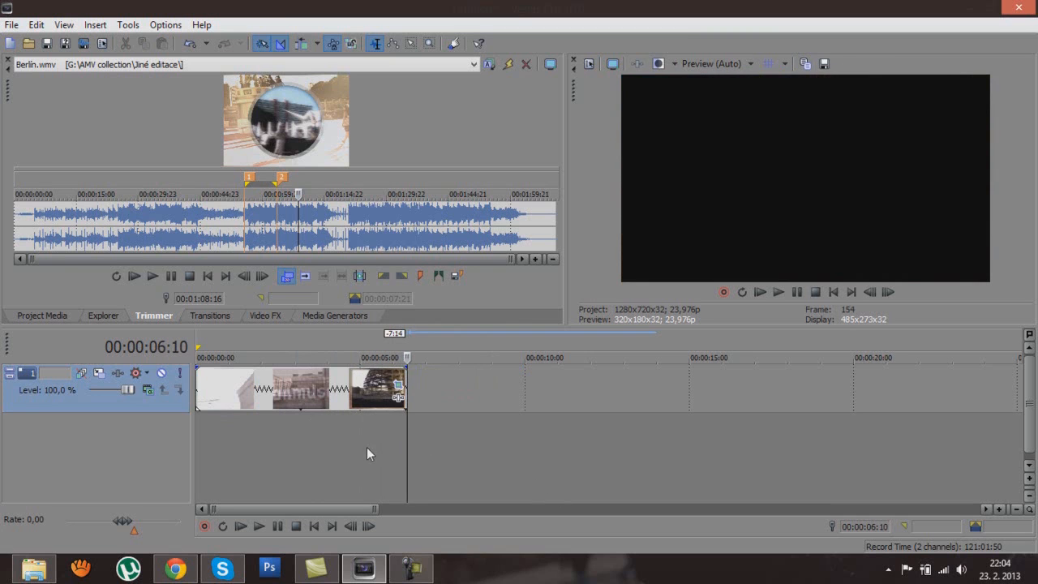
Time-stretch the end of the clip on video track 1 outward by about 00:00:04:15 and check its frames around 00:00:07:13
left_click_drag(405, 392, 556, 395)
left_click(480, 429)
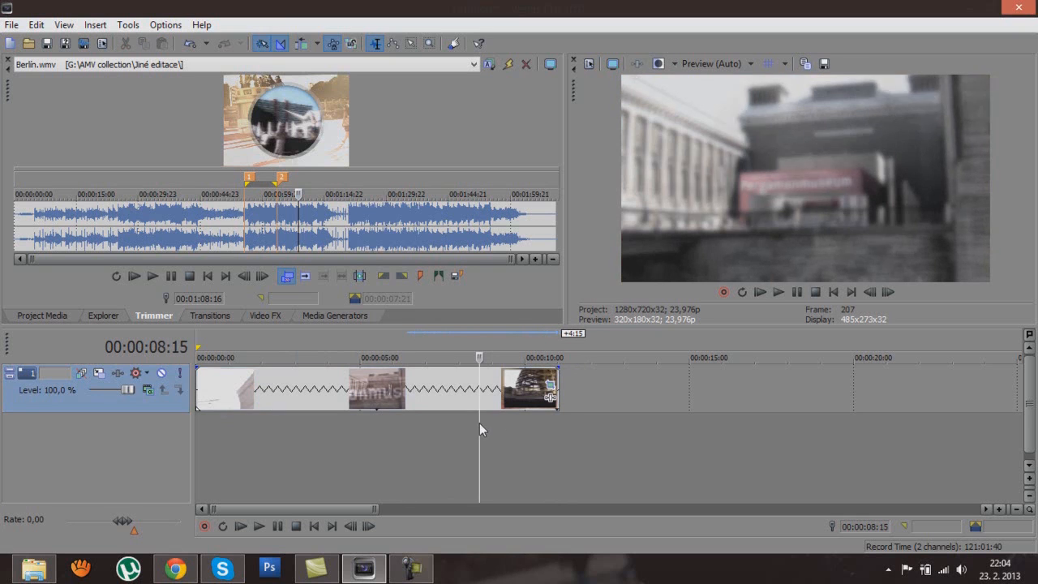
left_click(415, 433)
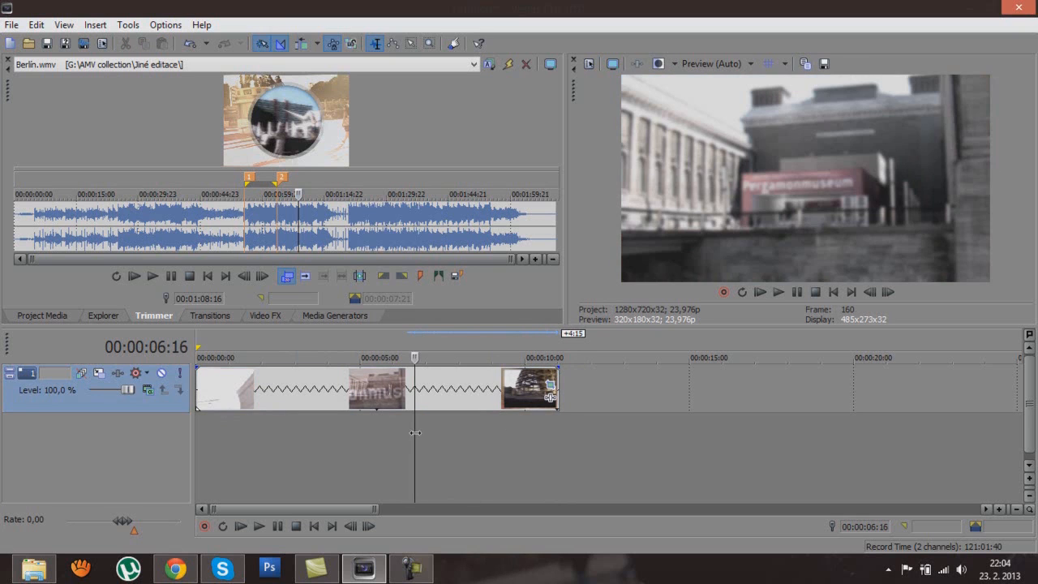
left_click(444, 439)
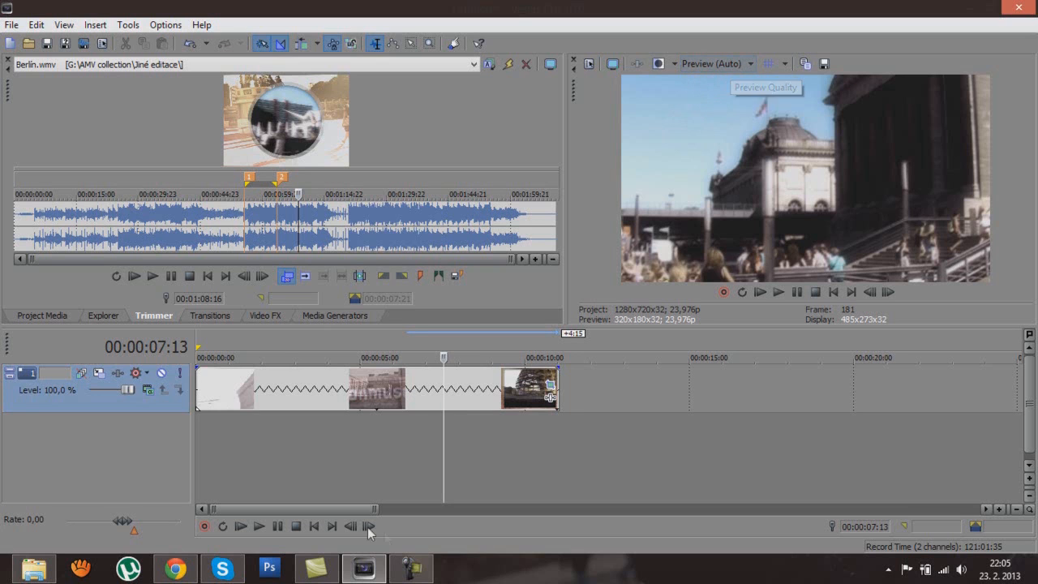
Place the timeline cursor at 00:00:07:12 and set the video preview quality to Best (Full)
left_click(416, 429)
left_click(442, 427)
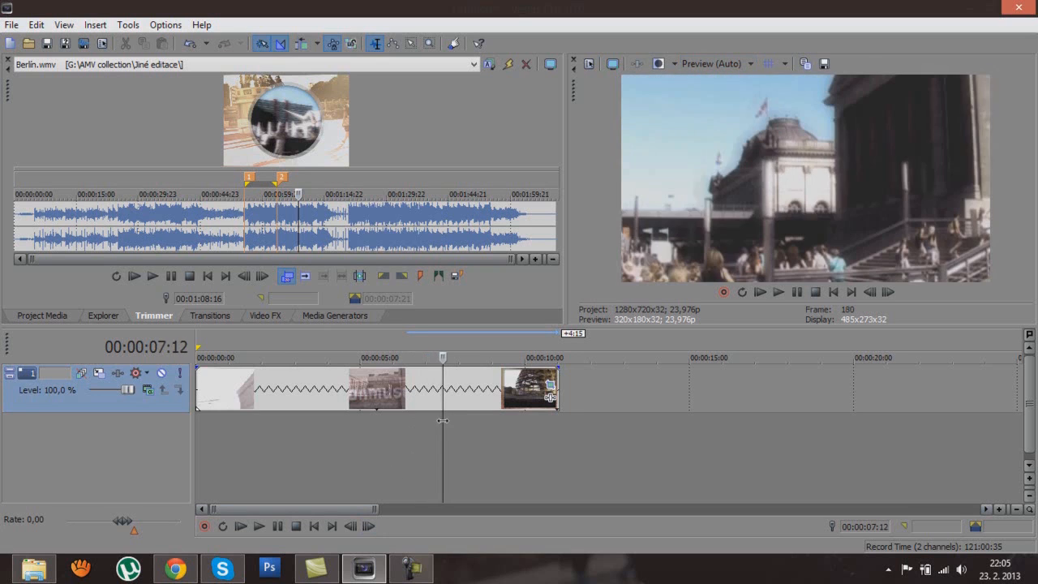
left_click(711, 62)
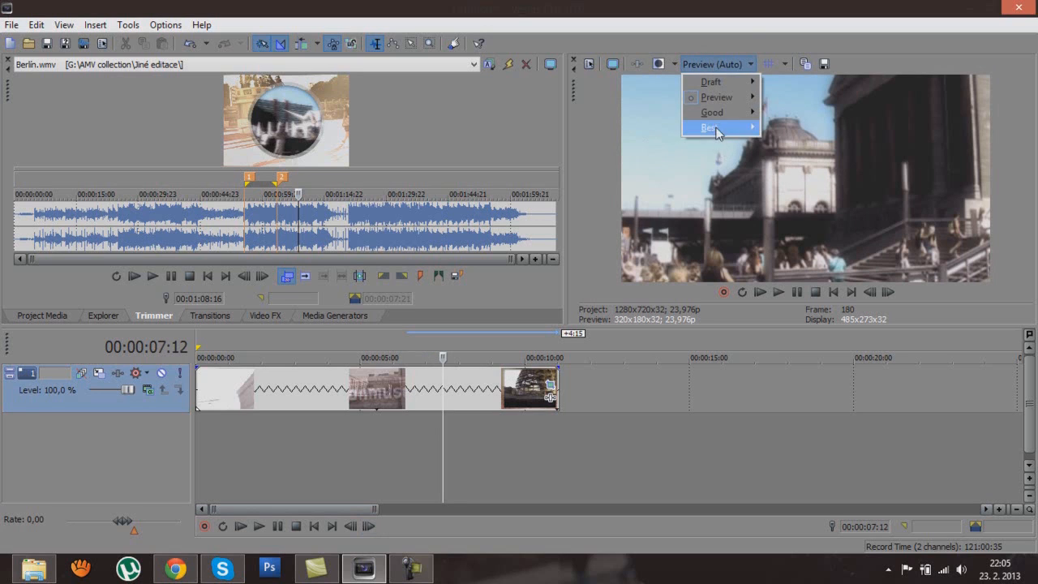
left_click(747, 211)
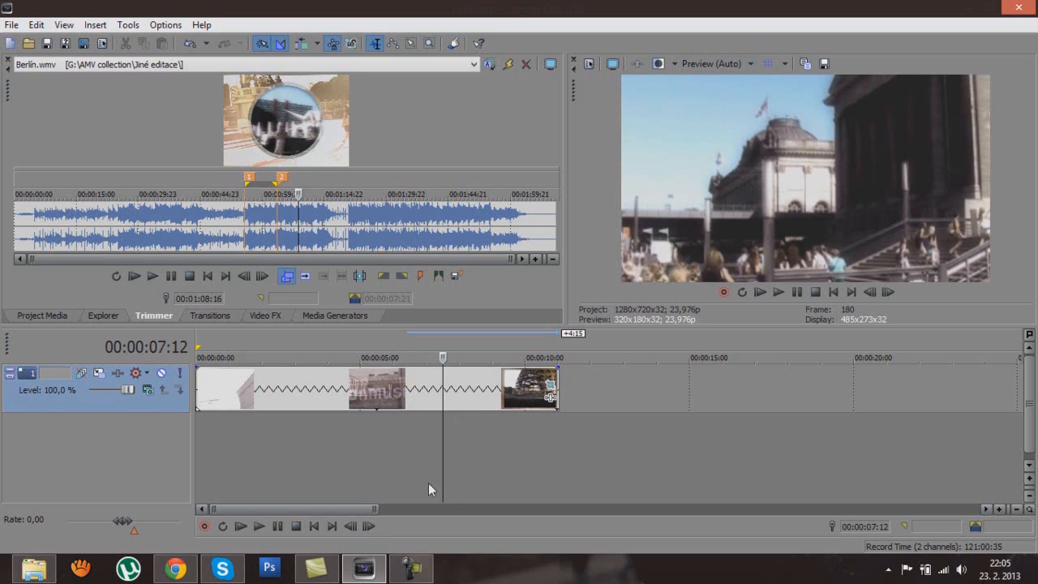
left_click(717, 64)
left_click(718, 64)
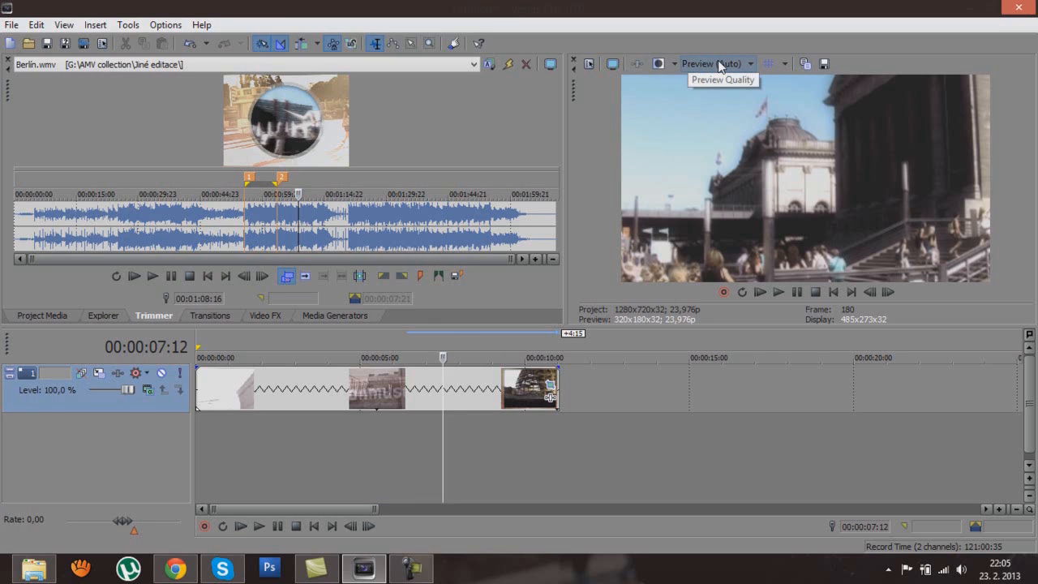
left_click(717, 64)
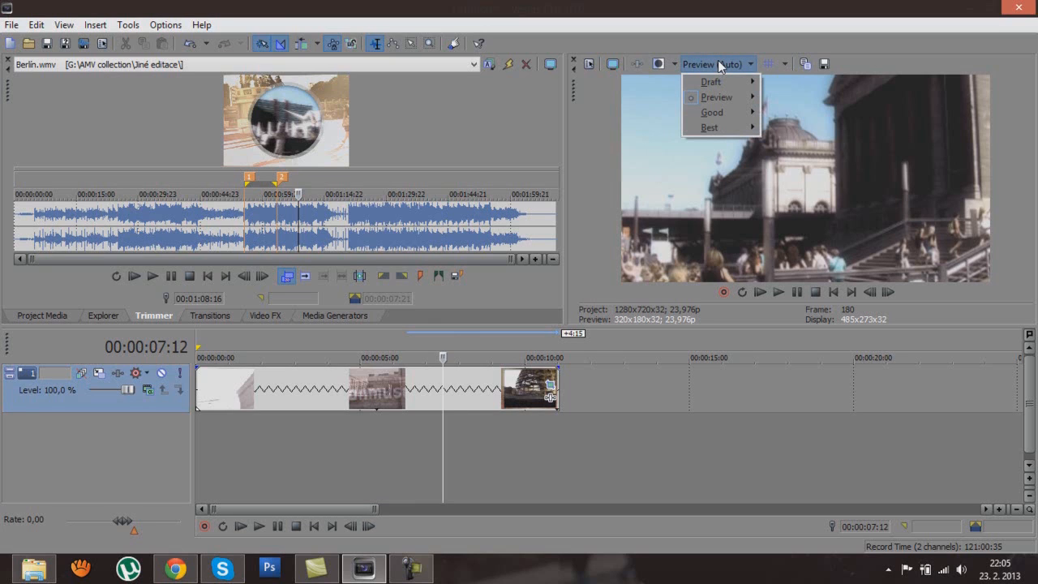
mouse_move(715, 131)
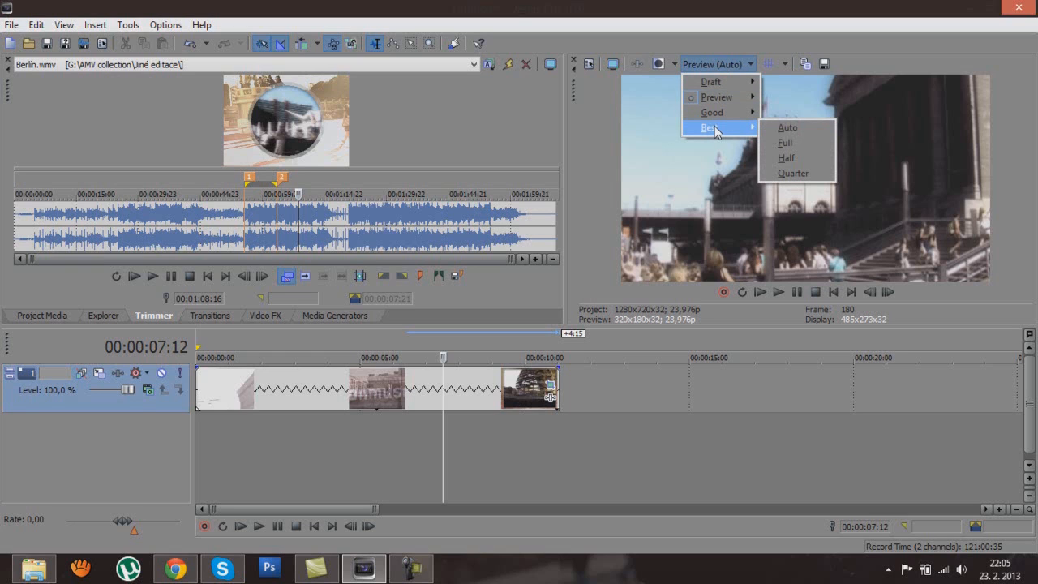
left_click(789, 139)
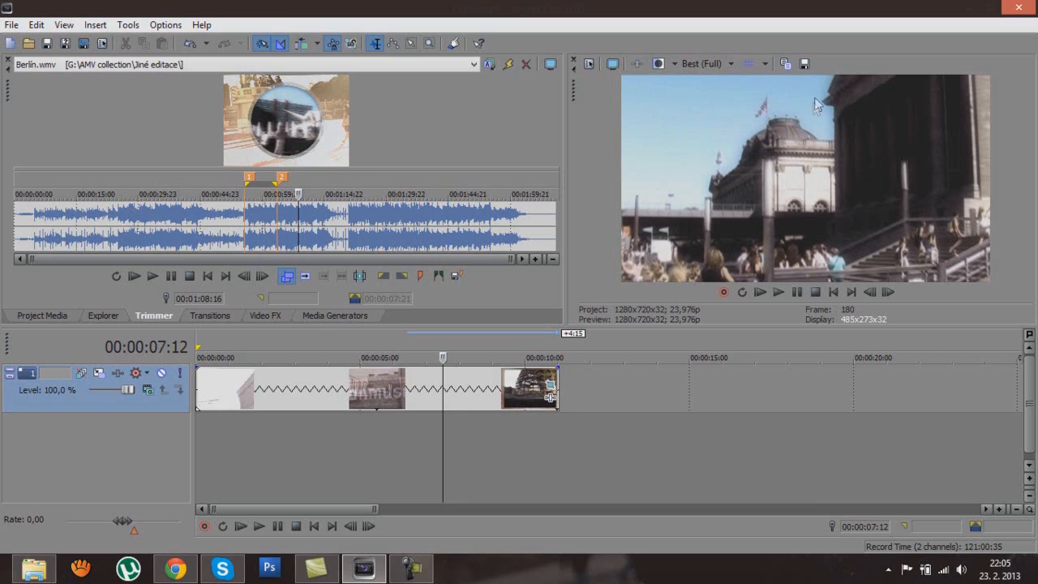
Save a snapshot of the current preview frame to Plocha as the JPEG file Image1
left_click(804, 64)
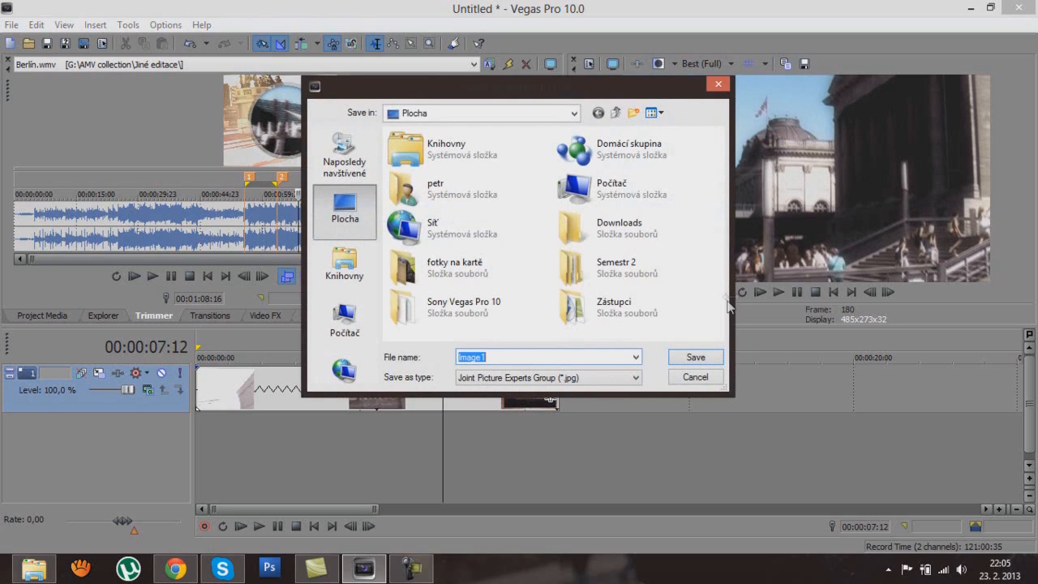
left_click(685, 362)
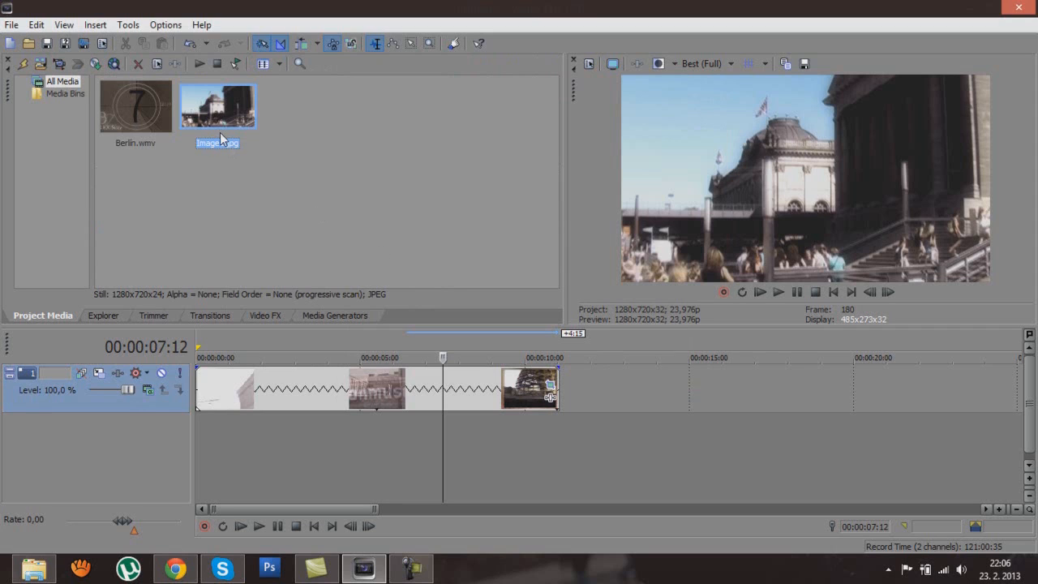
left_click(328, 186)
Place Image1.jpg from the project media on video track 1 behind the video clip, and delete it from the track
left_click_drag(217, 109, 728, 427)
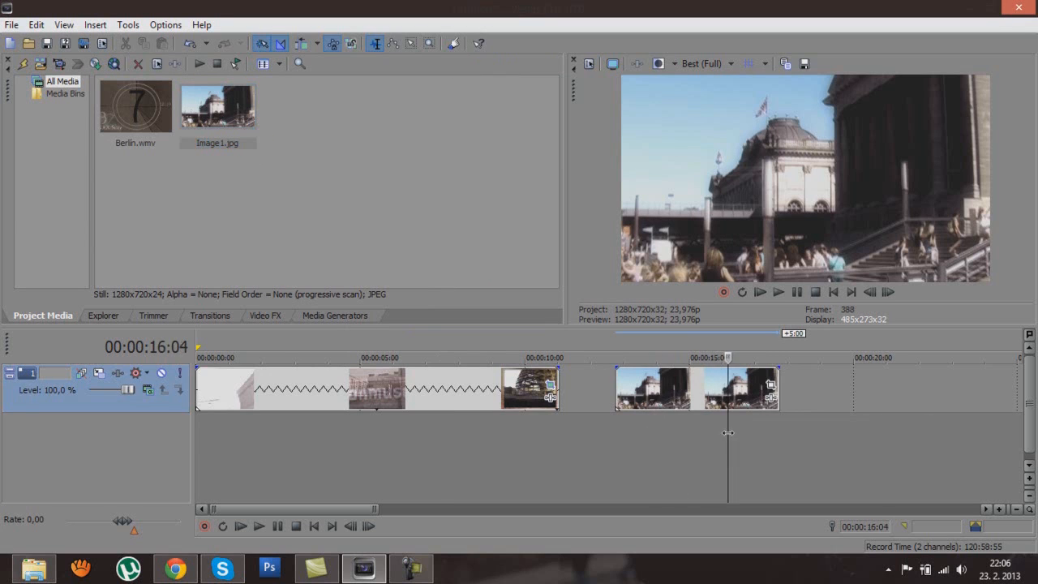
right_click(689, 389)
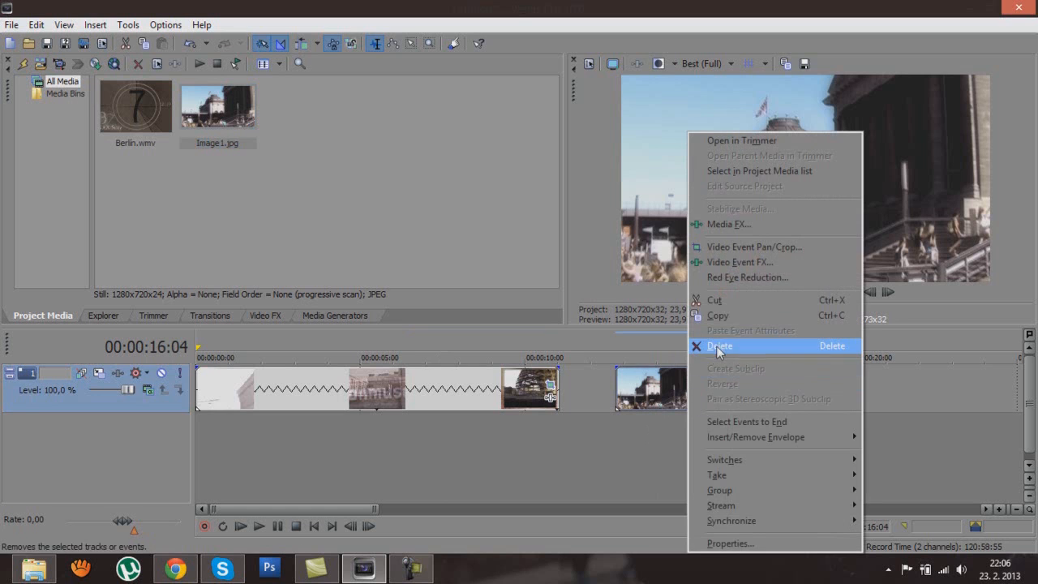
left_click(716, 347)
Set the video preview quality to Preview (Auto) and check the clip's frames at 00:00:07:06 and 00:00:07:17
left_click(520, 427)
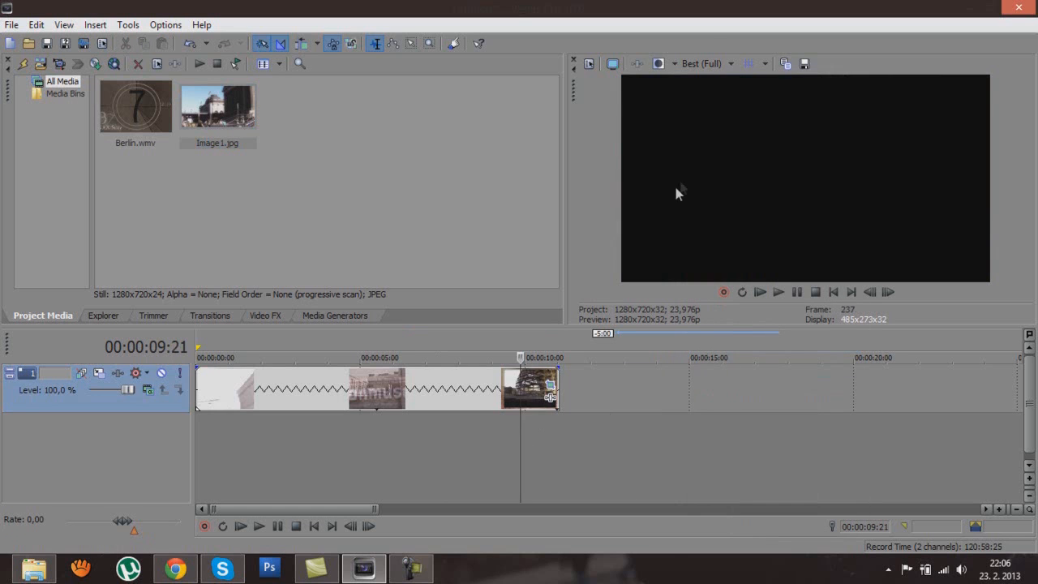
left_click(697, 63)
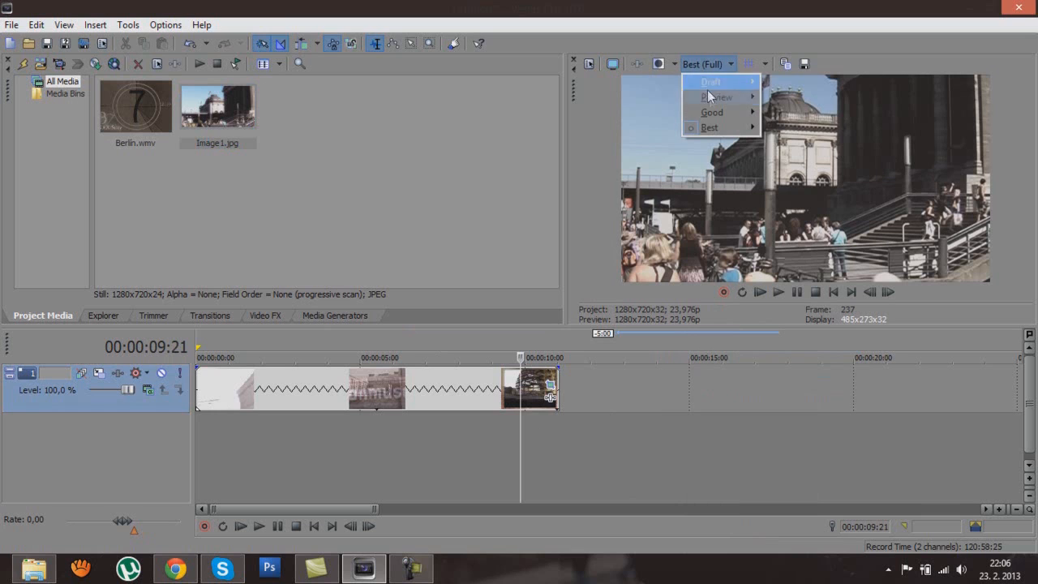
mouse_move(724, 101)
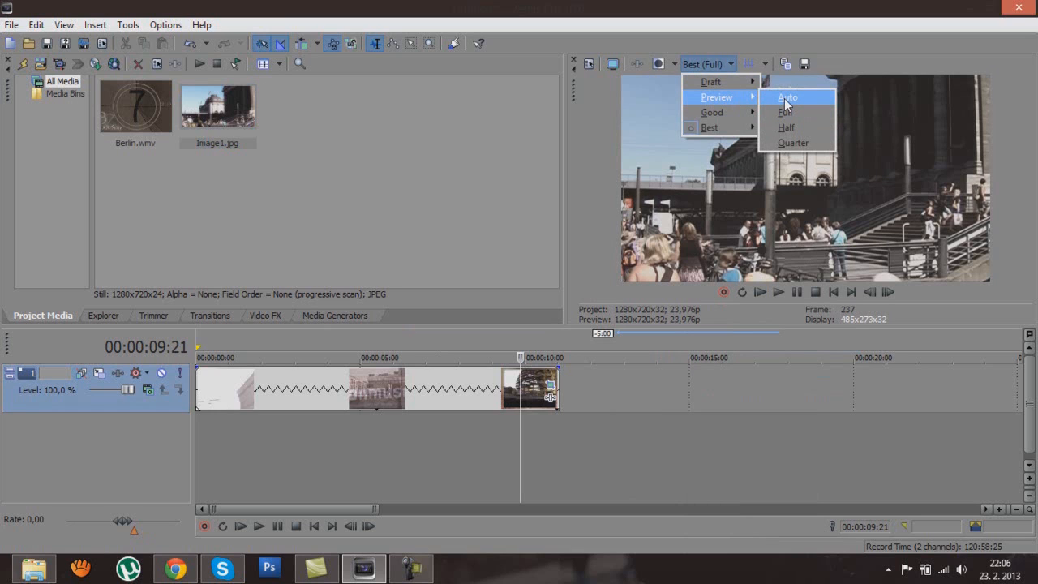
left_click(784, 98)
left_click(433, 437)
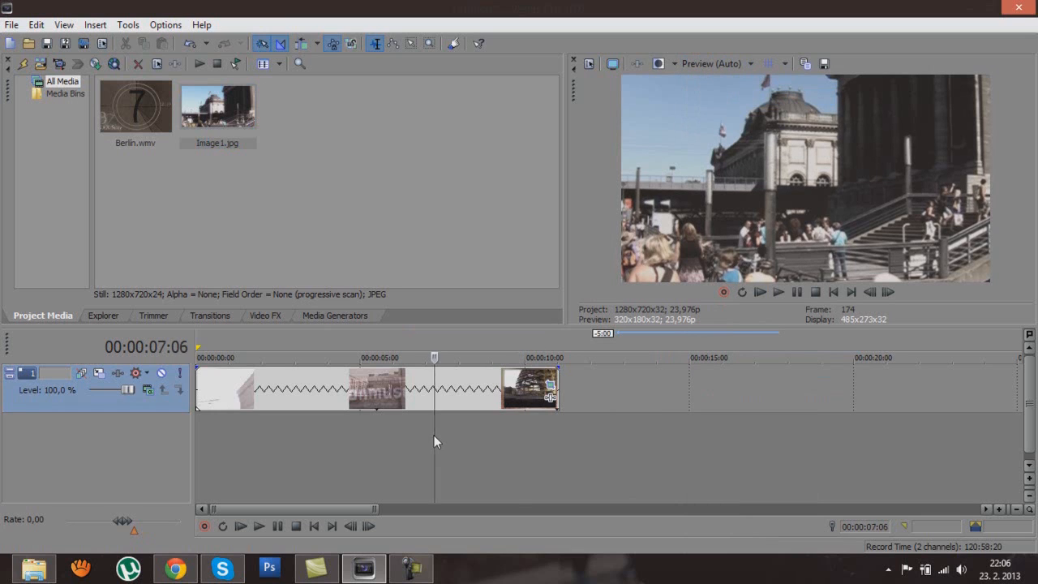
left_click(443, 385)
left_click(450, 383)
left_click(709, 68)
mouse_move(721, 127)
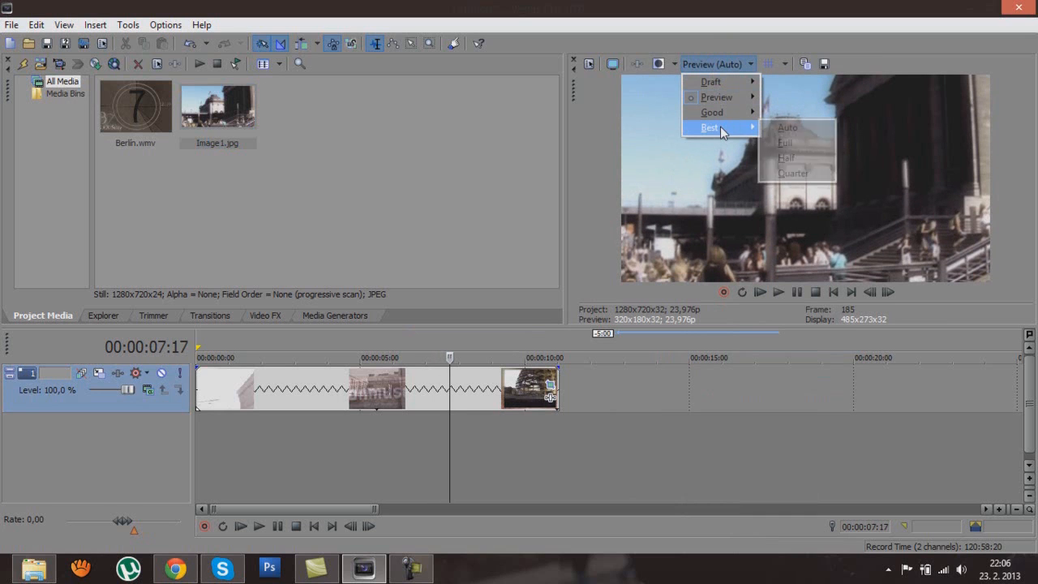
left_click(724, 66)
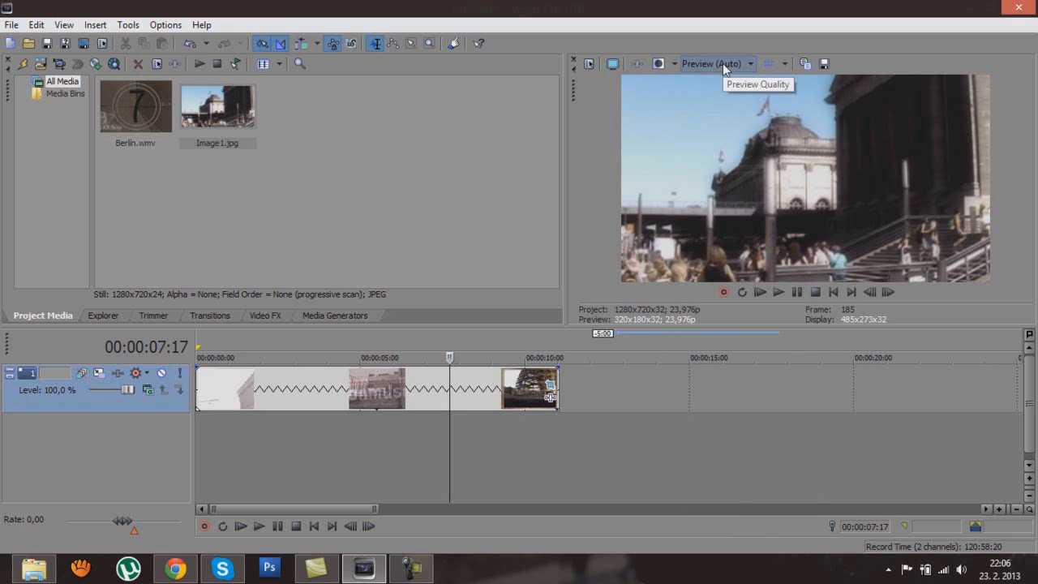
left_click(723, 63)
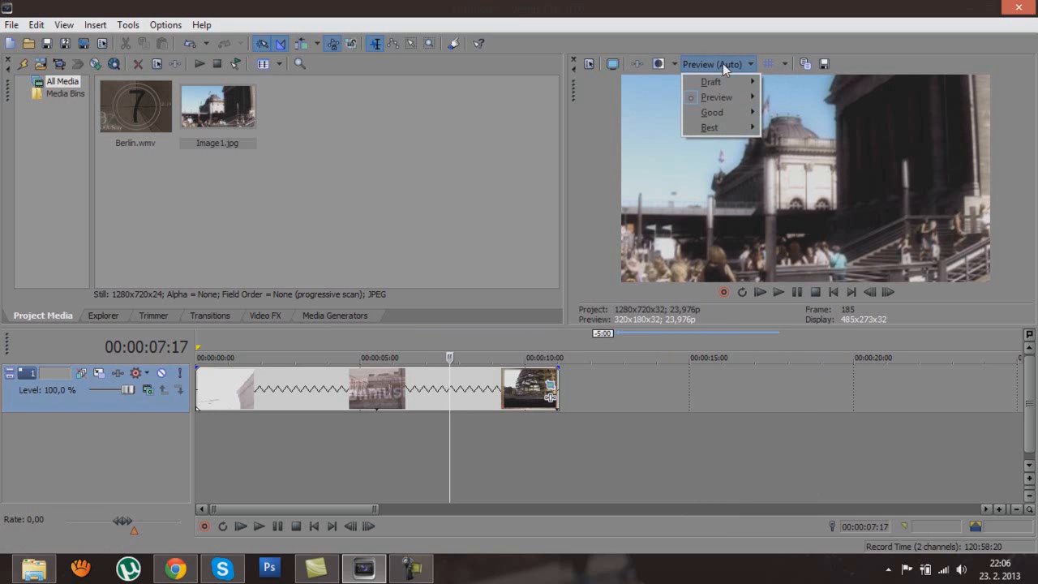
left_click(723, 63)
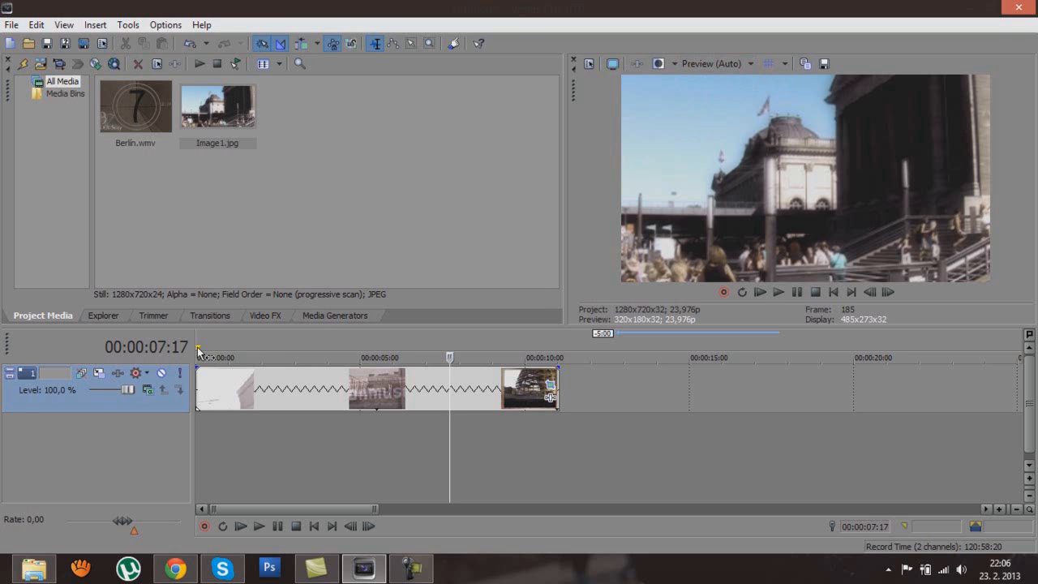
Select the timeline range from 00:00:00:00 to 00:00:03:21
left_click_drag(199, 350, 249, 347)
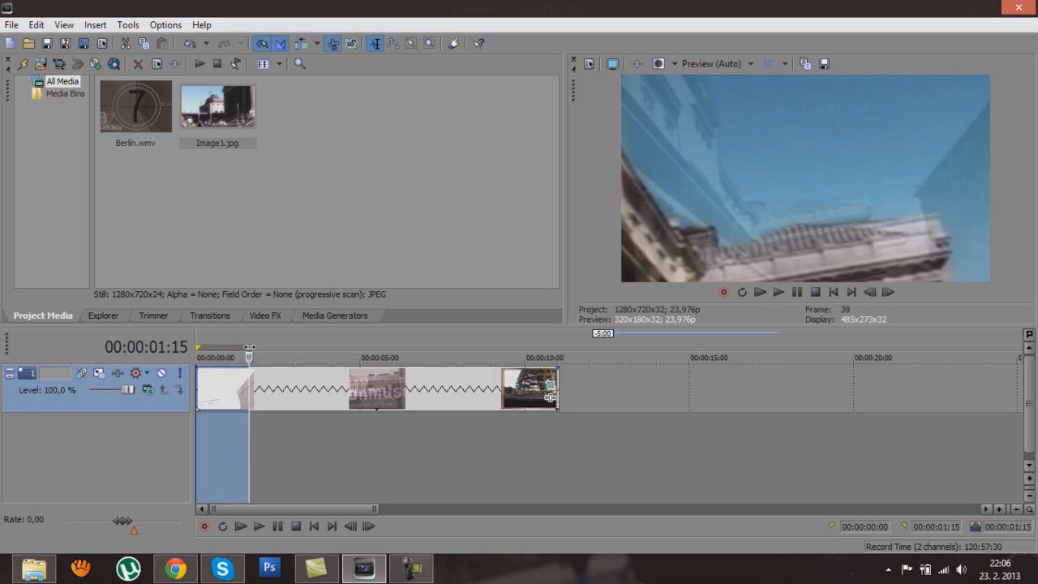
mouse_move(249, 347)
left_mouse_down()
mouse_move(347, 349)
mouse_move(197, 351)
mouse_move(257, 348)
left_mouse_up()
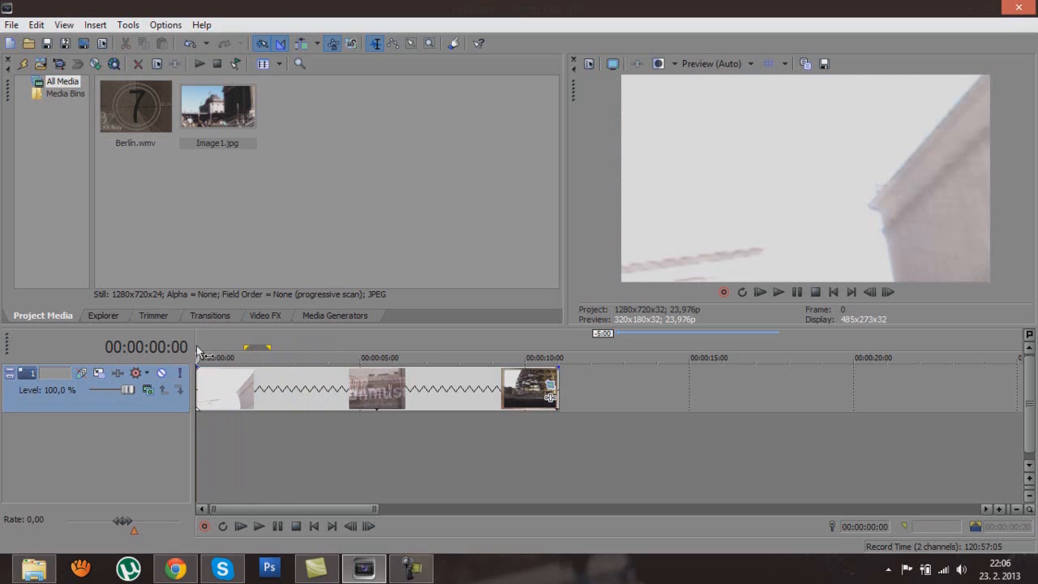
left_click_drag(198, 349, 322, 344)
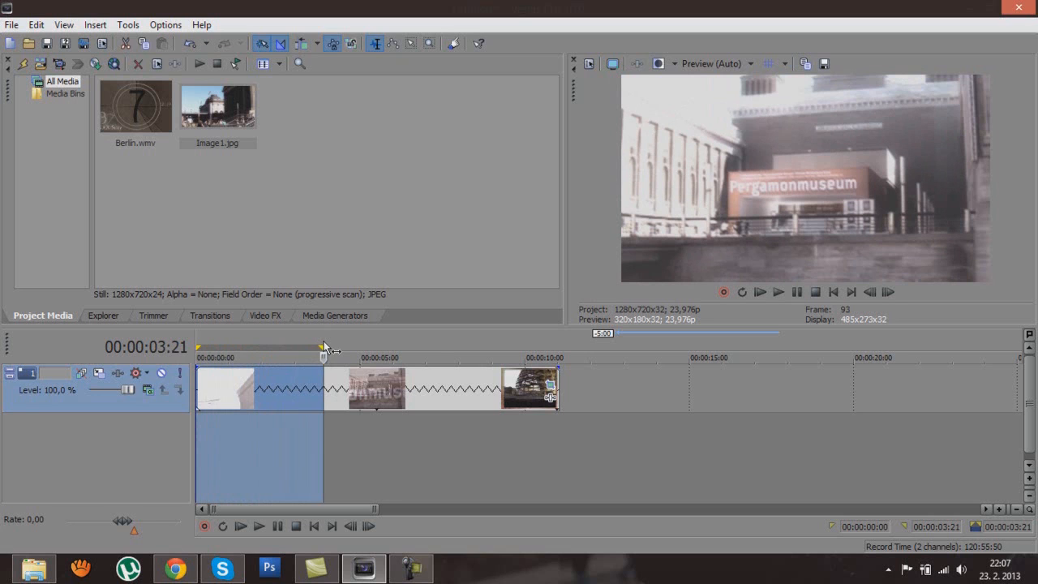
Build a dynamic RAM preview of the selected range, play it back and set the timeline cursor to 00:00:01:19
left_click(129, 25)
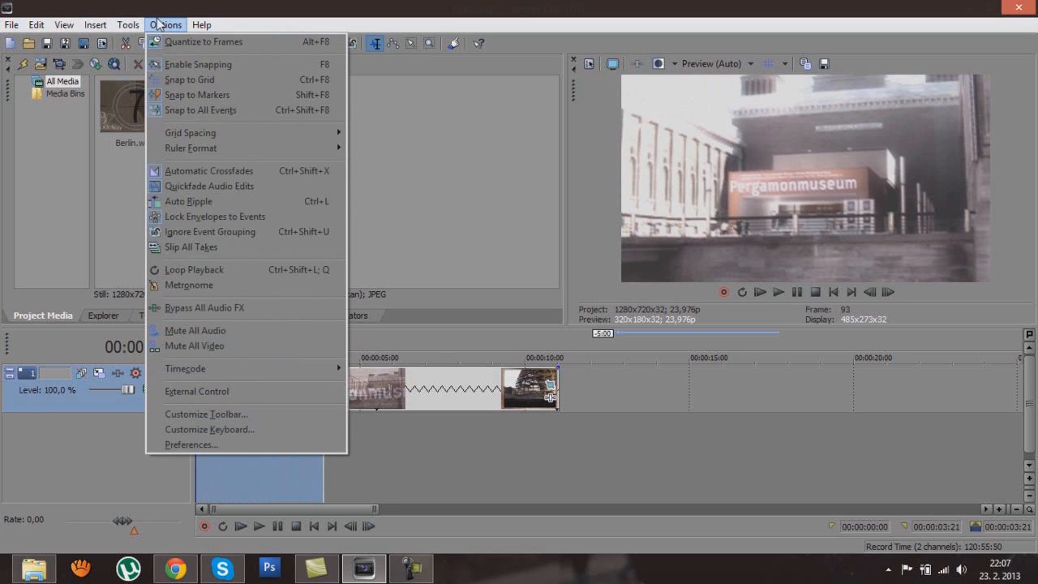
mouse_move(124, 26)
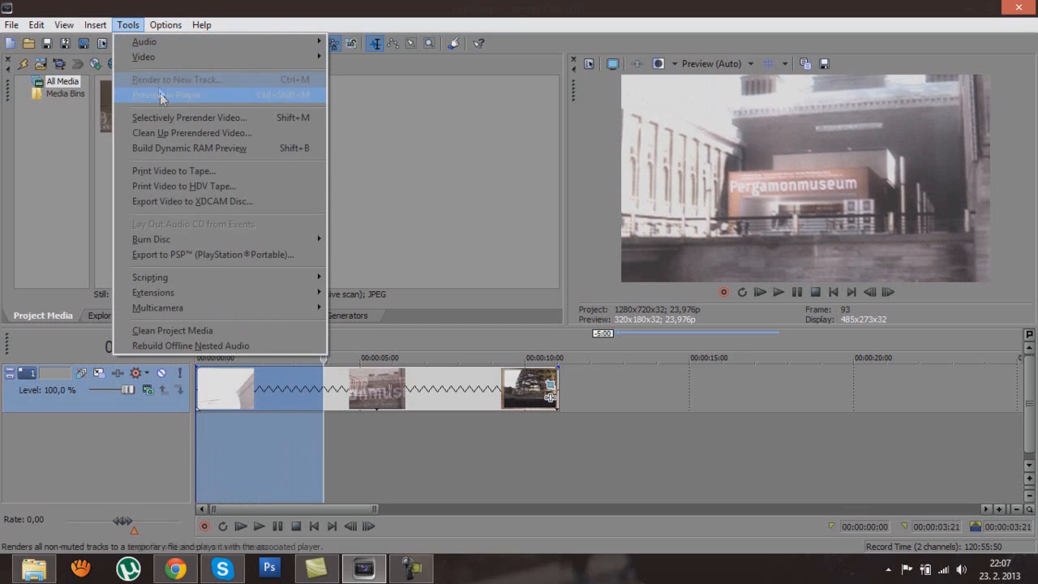
left_click(253, 150)
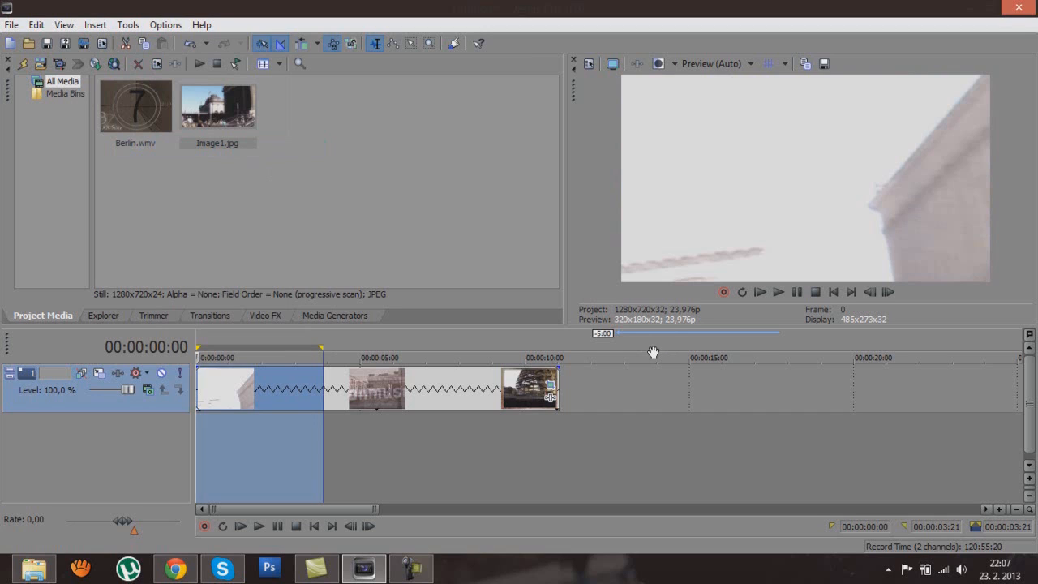
left_click(256, 528)
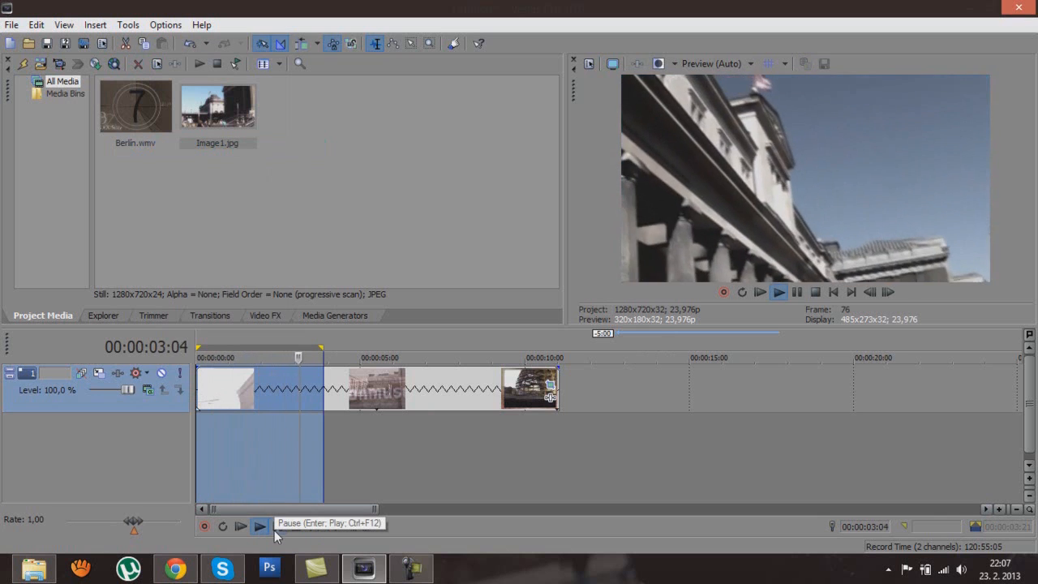
left_click(257, 398)
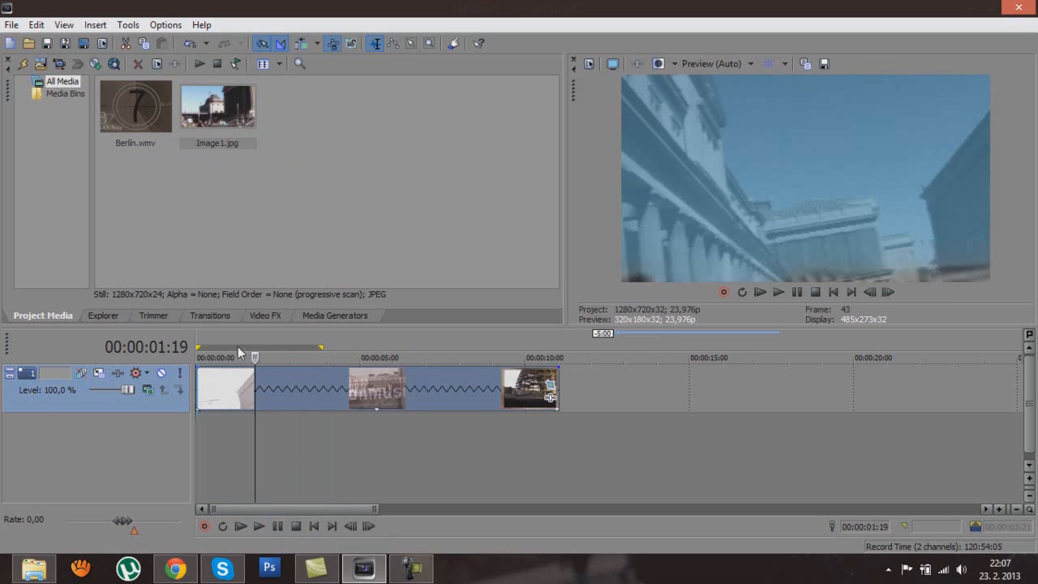
Try out marking different timeline ranges, including the one from 00:00:08:02 to 00:00:10:06
left_click_drag(333, 350, 434, 349)
left_click(466, 355)
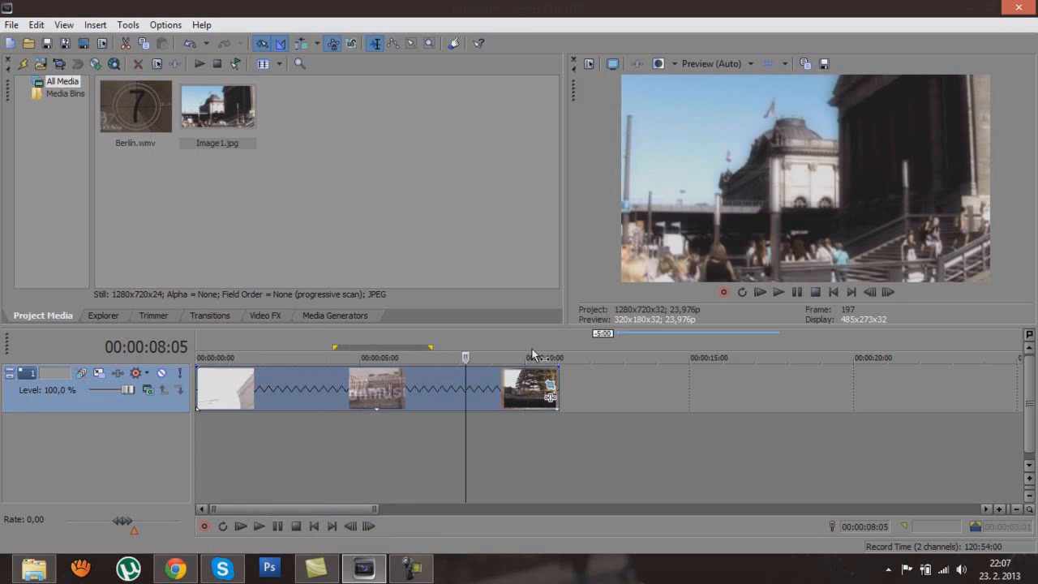
left_click_drag(533, 354, 462, 354)
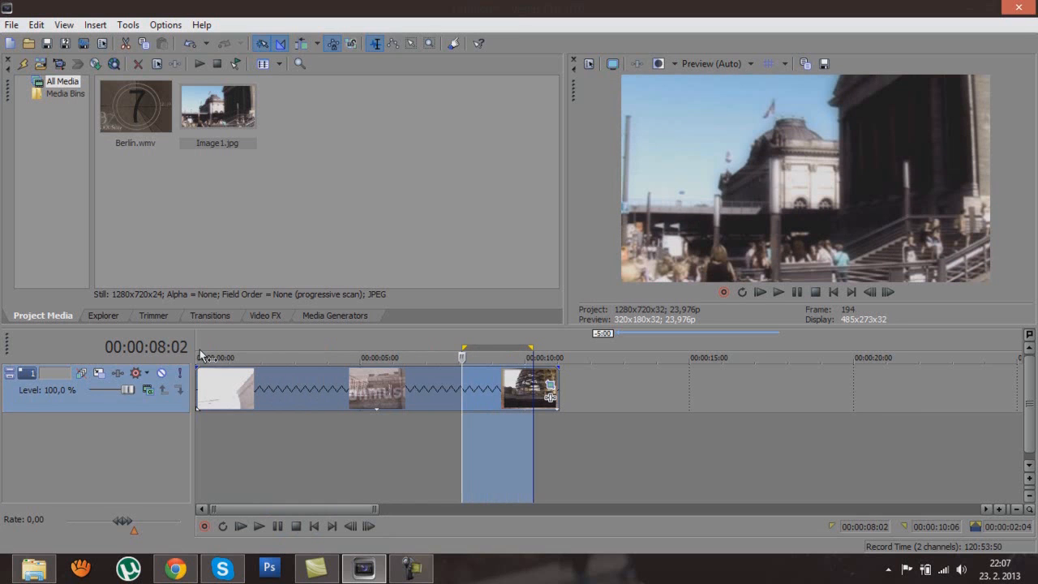
left_click_drag(199, 354, 265, 352)
Build a dynamic RAM preview of the timeline range from 00:00:01:21 to 00:00:04:02, play it back and select the clip at 00:00:01:14
left_click_drag(329, 352, 258, 352)
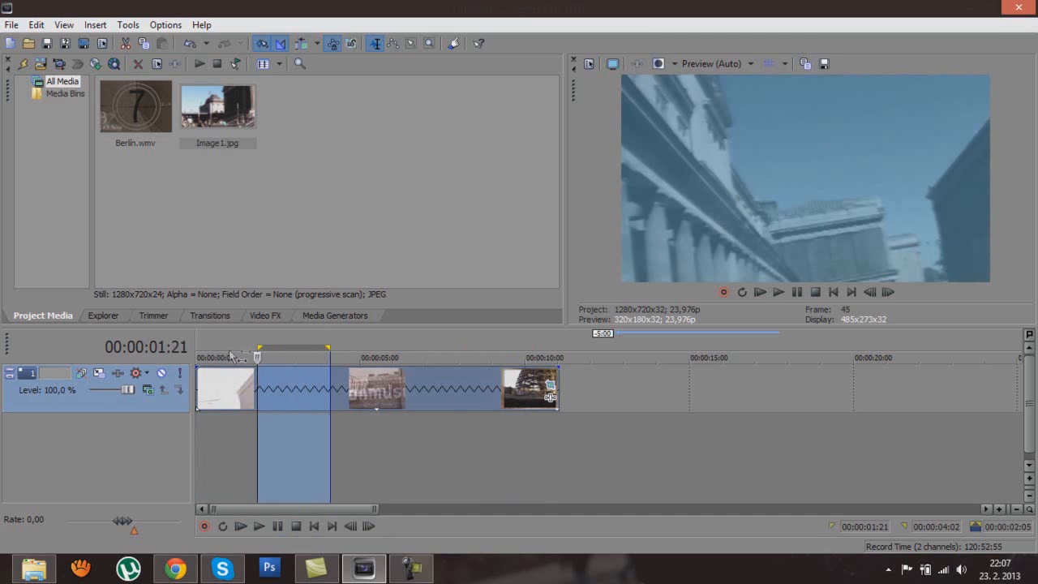
left_click(127, 25)
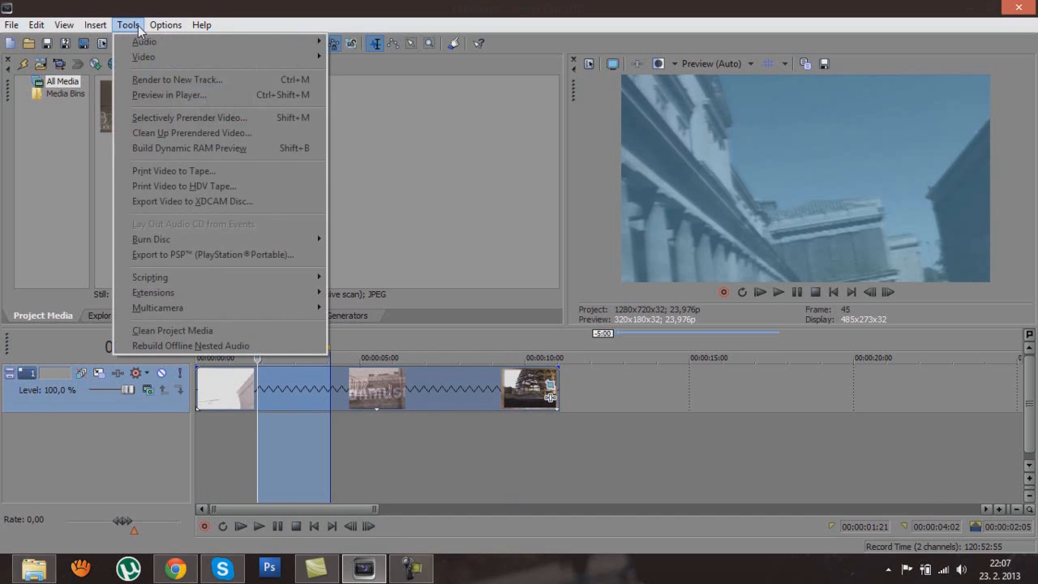
left_click(185, 149)
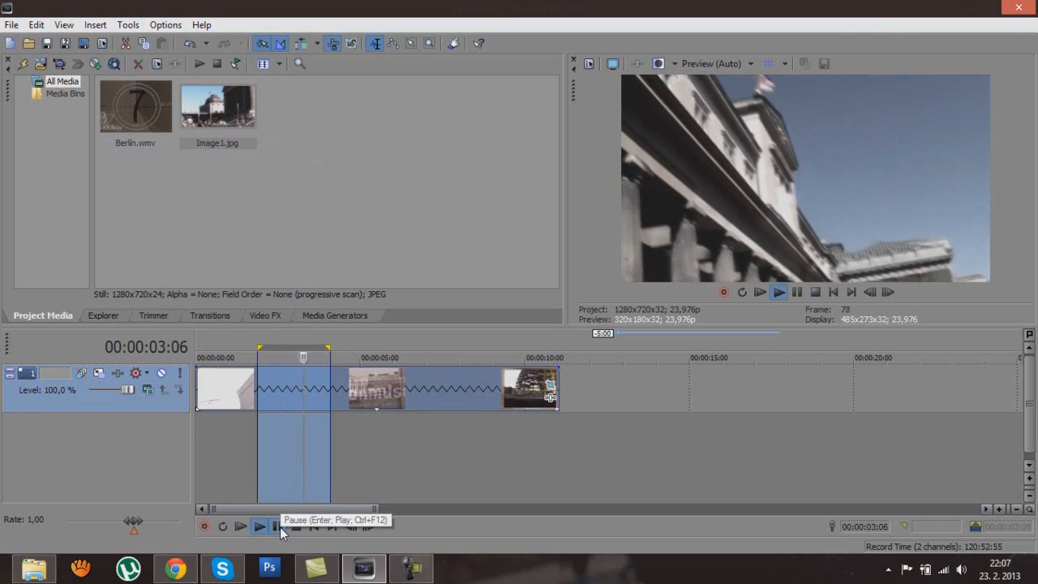
left_click(248, 443)
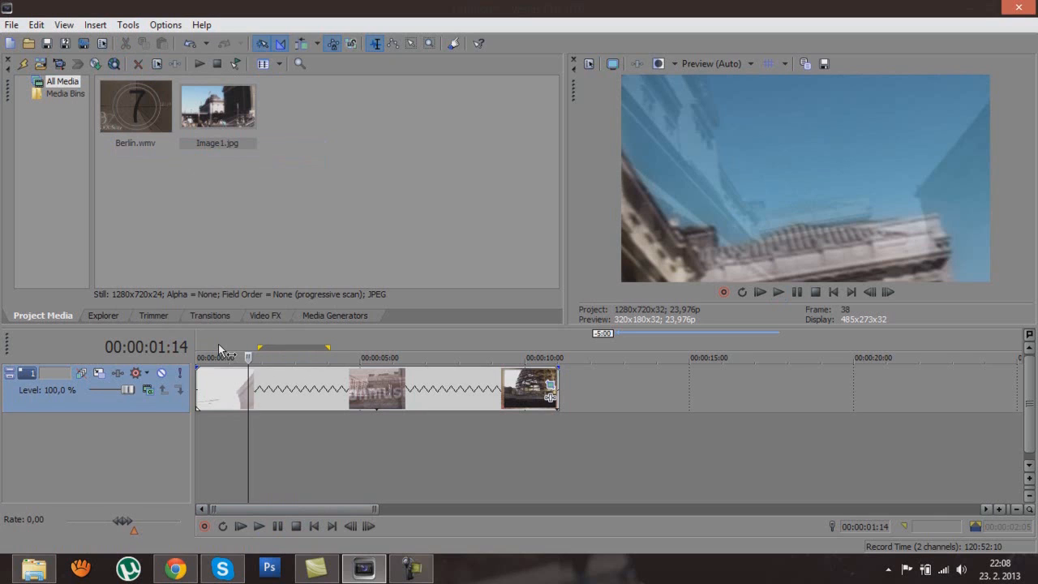
Mark the timeline range from 00:00:00:00 to 00:00:01:16, and the range from 00:00:03:05 to 00:00:04:23
left_click_drag(198, 353, 249, 387)
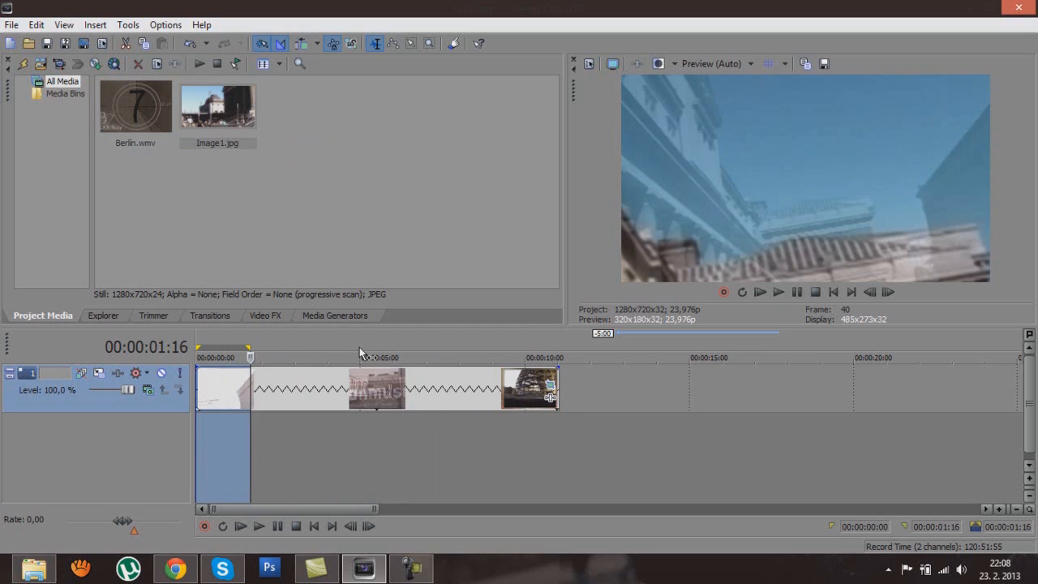
left_click_drag(359, 353, 301, 354)
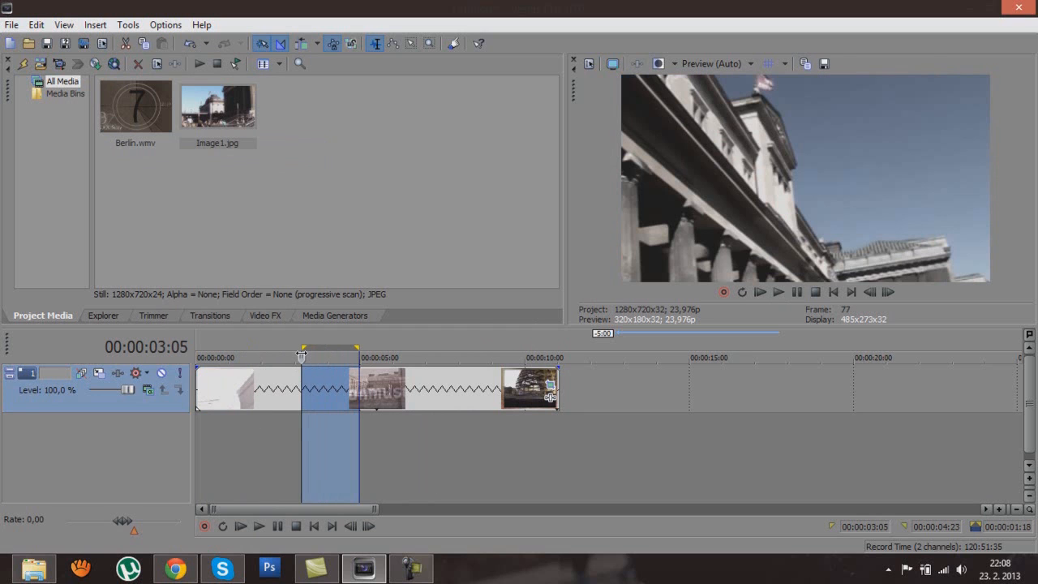
Select the timeline range from 00:00:02:05 to 00:00:02:22, shift it to start at 00:00:02:09 and extend its end
left_click_drag(269, 352, 291, 349)
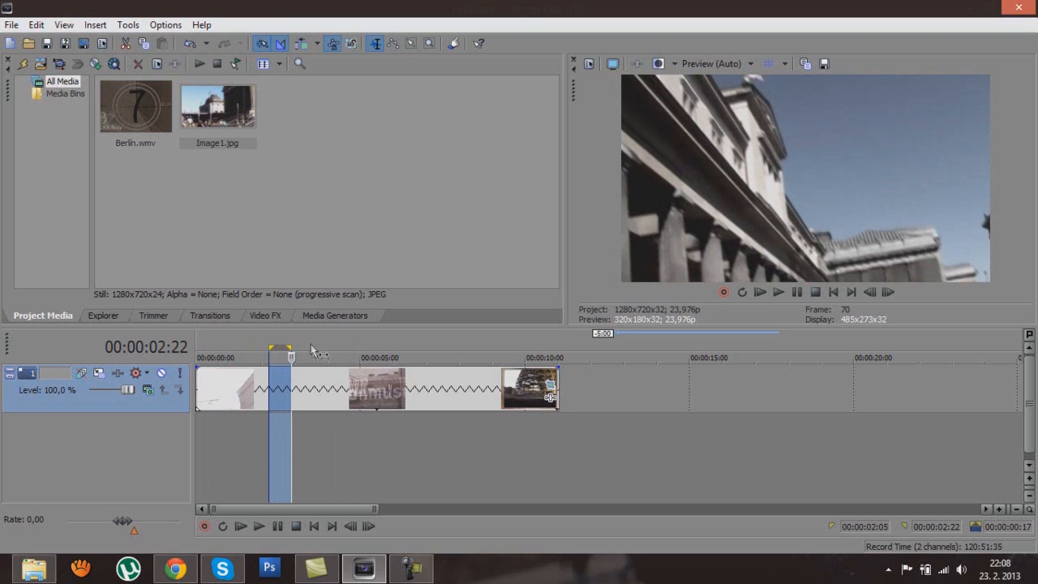
mouse_move(311, 352)
left_mouse_down()
mouse_move(408, 350)
mouse_move(289, 351)
mouse_move(298, 347)
left_mouse_up()
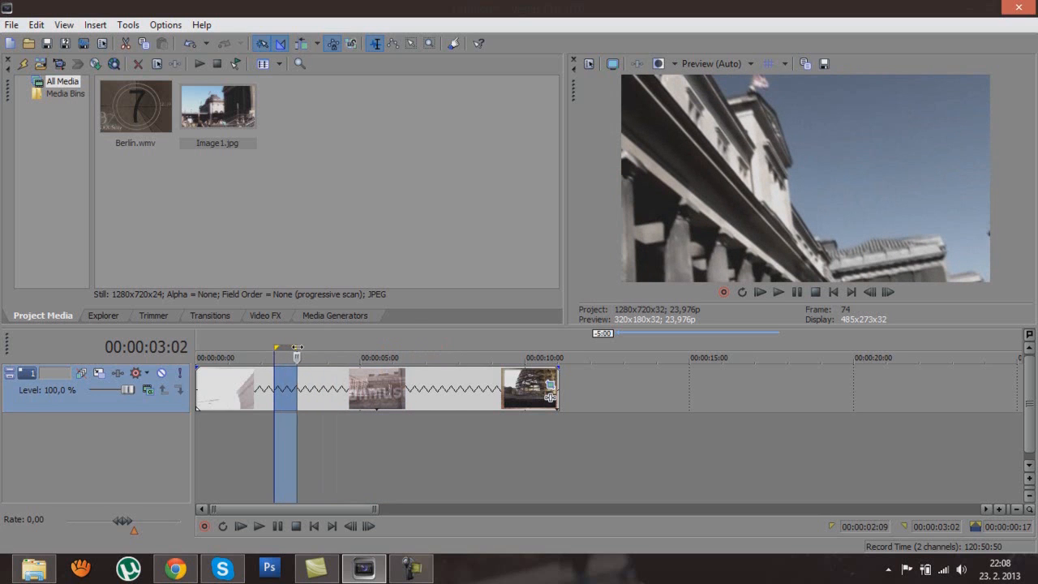
left_click_drag(297, 347, 324, 349)
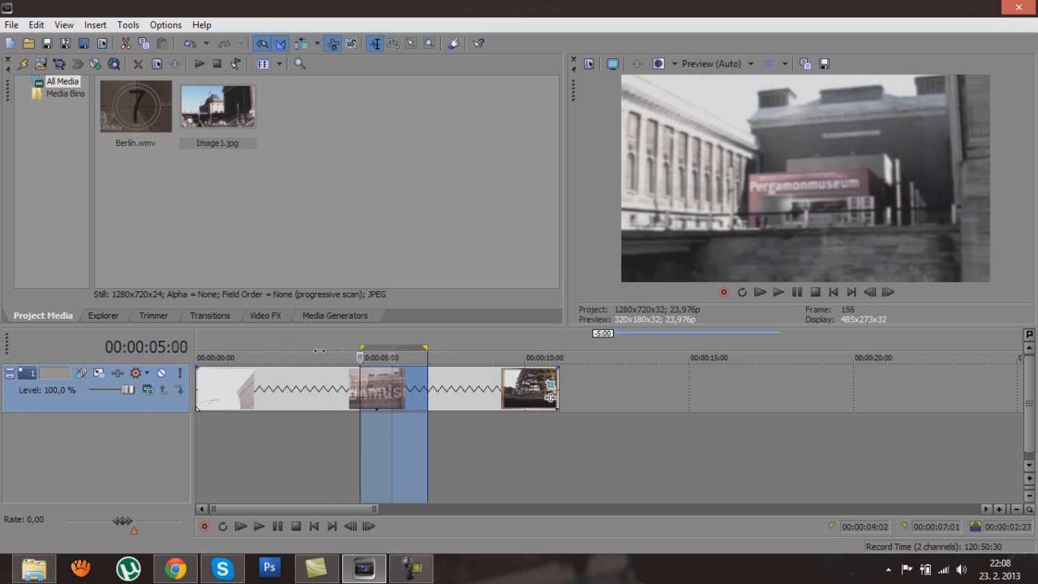